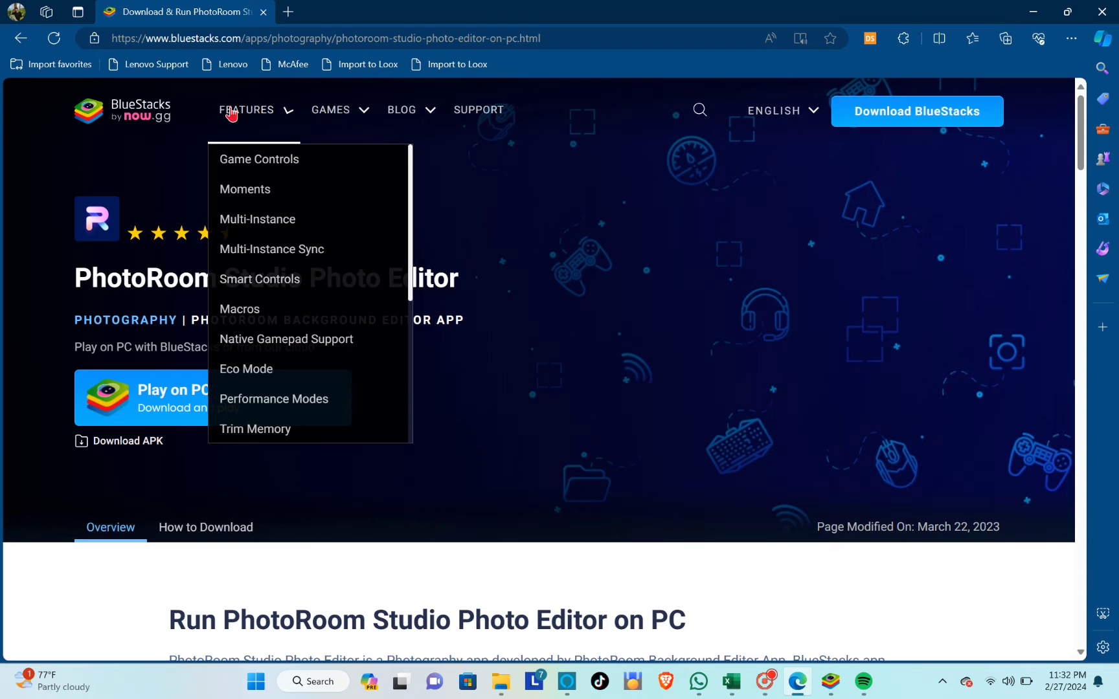
Step: Download the BlueStacks installer from the PhotoRoom page in Edge and run it
left_click(200, 38)
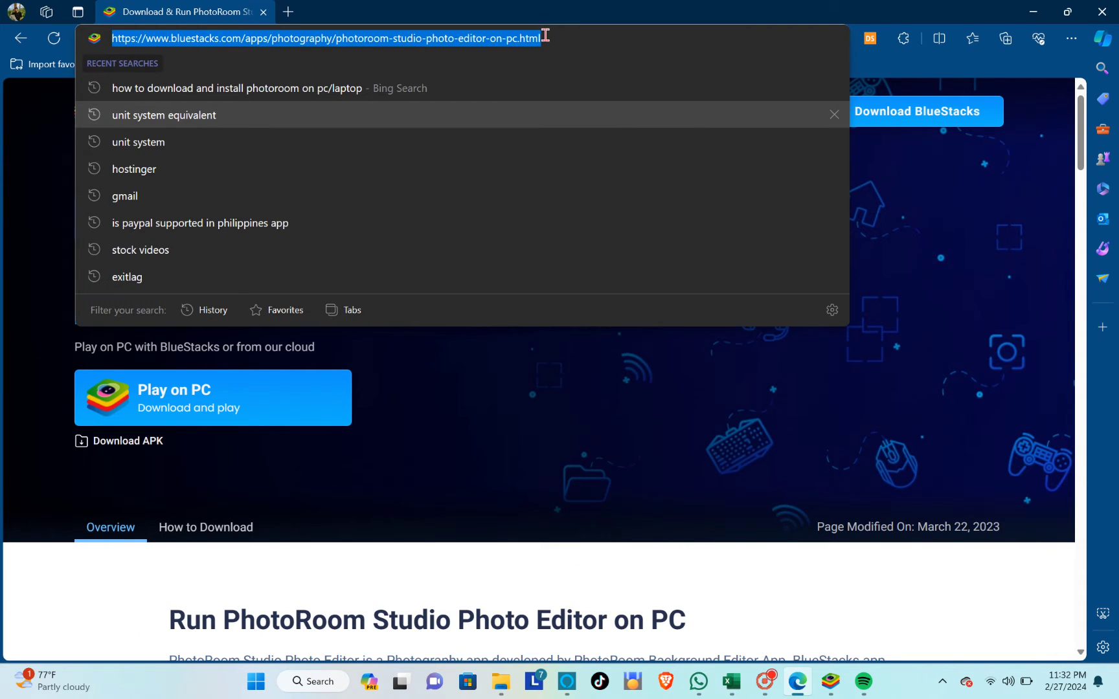
left_click(568, 33)
left_click(523, 419)
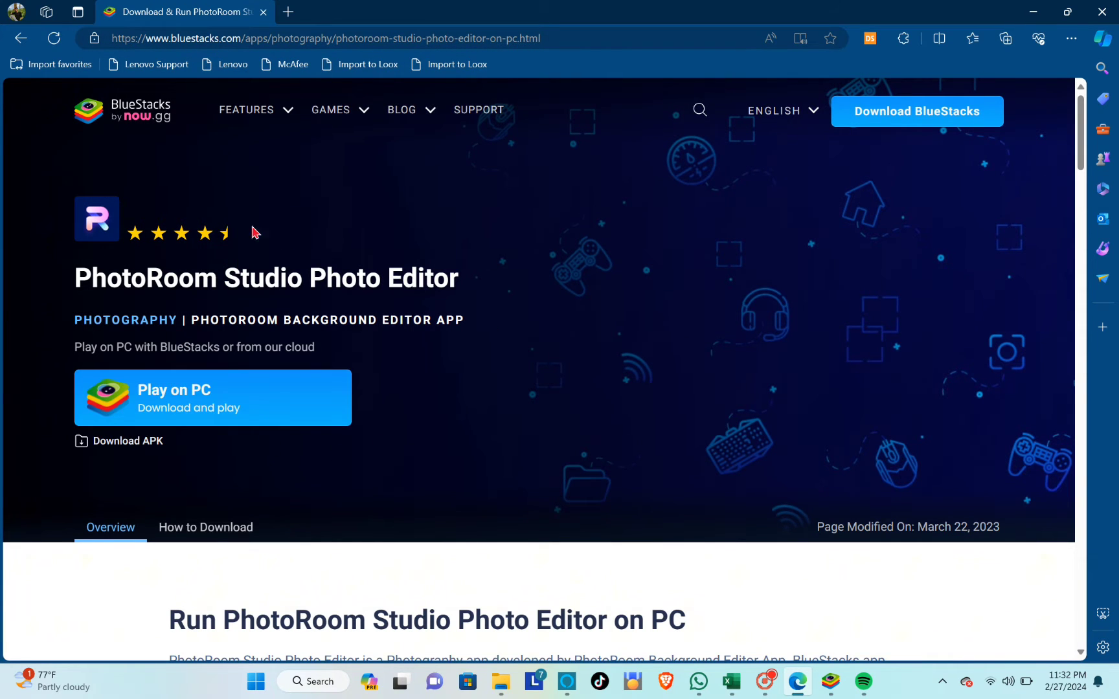
left_click(863, 114)
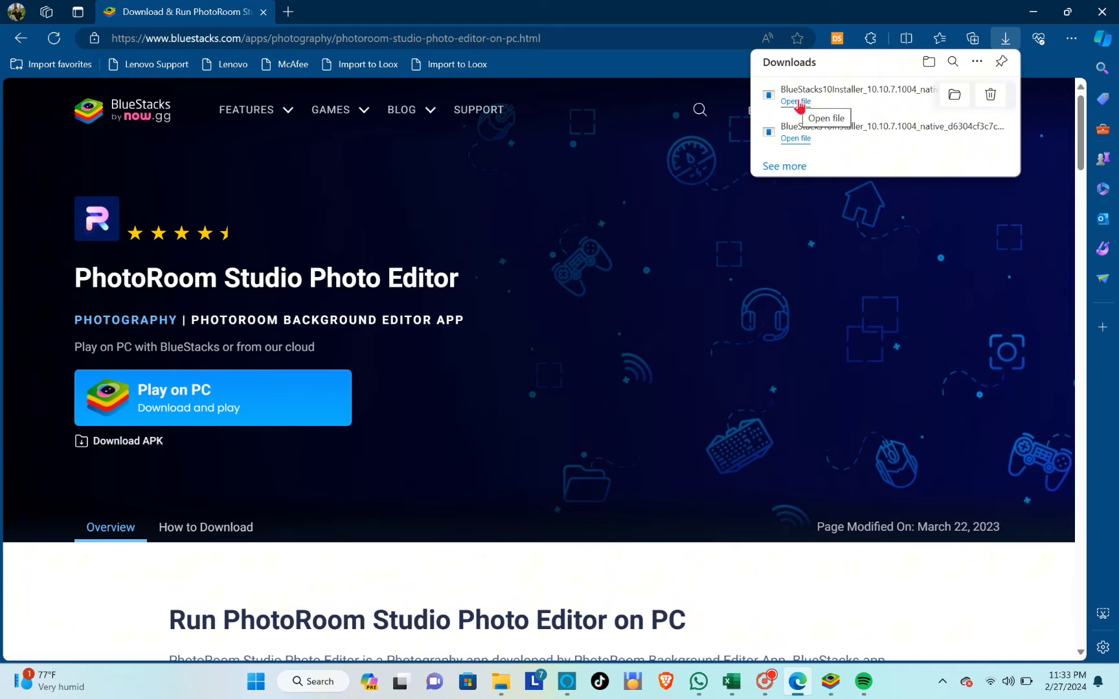
left_click(796, 102)
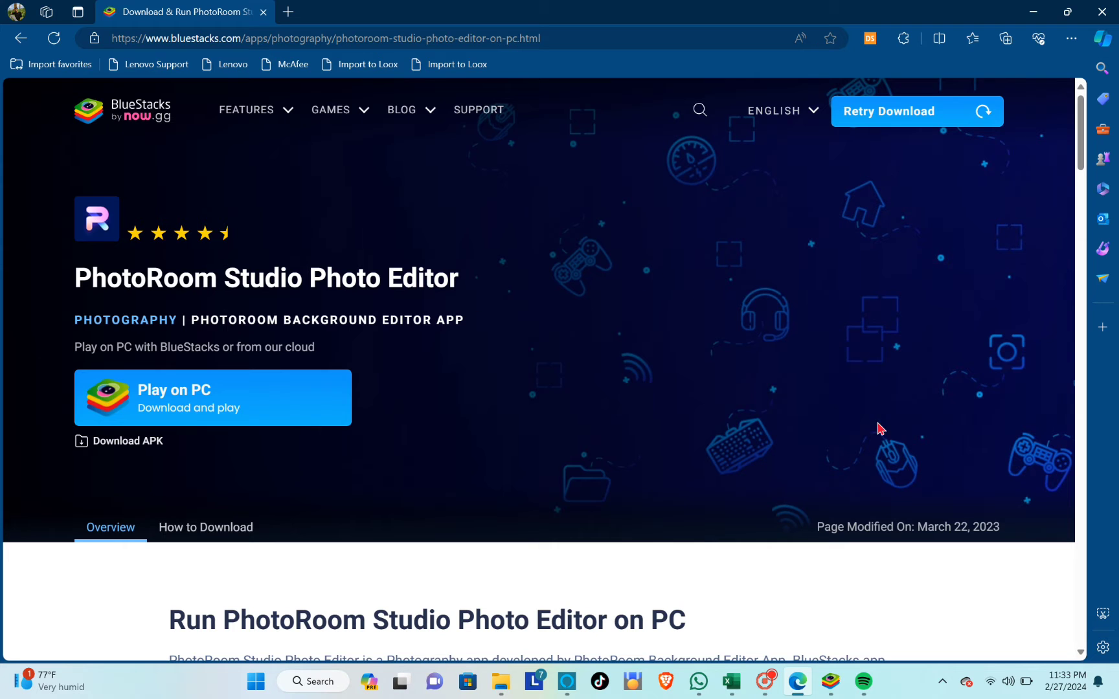
left_click(831, 681)
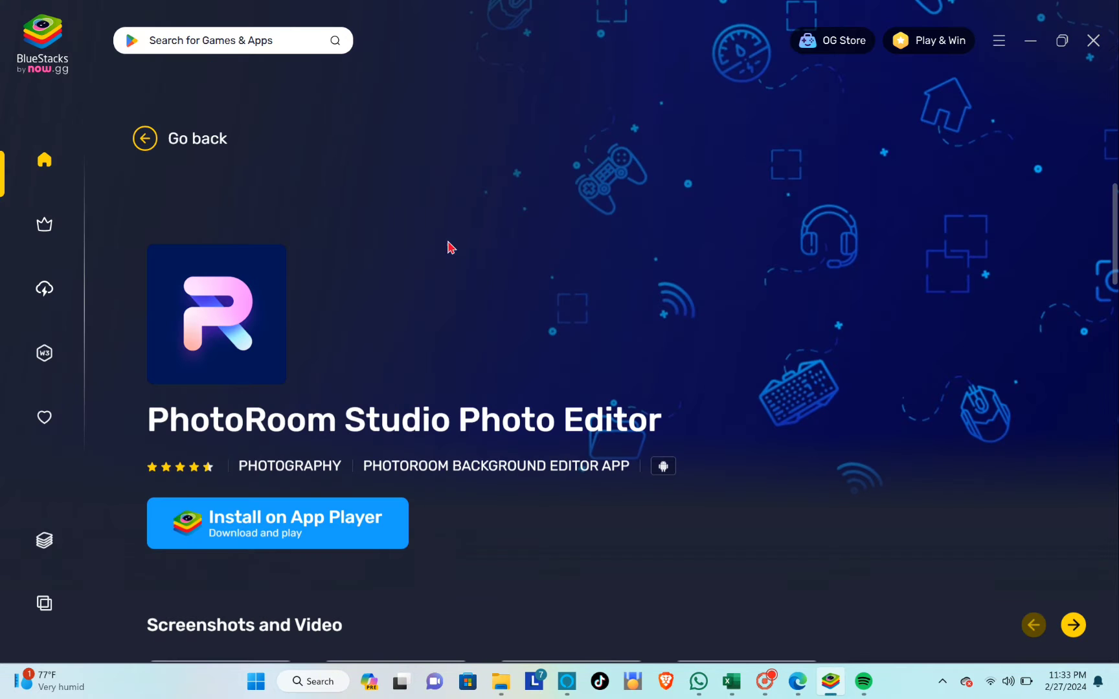
Step: Go back to the BlueStacks home page
mouse_move(55, 175)
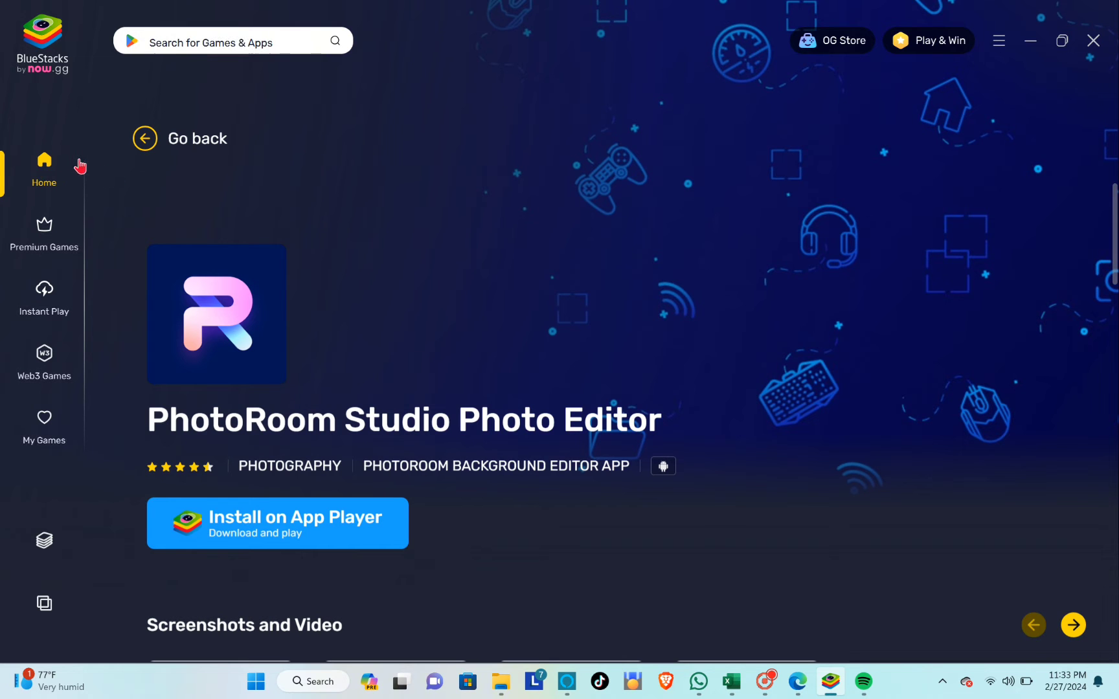
left_click(145, 139)
left_click(147, 141)
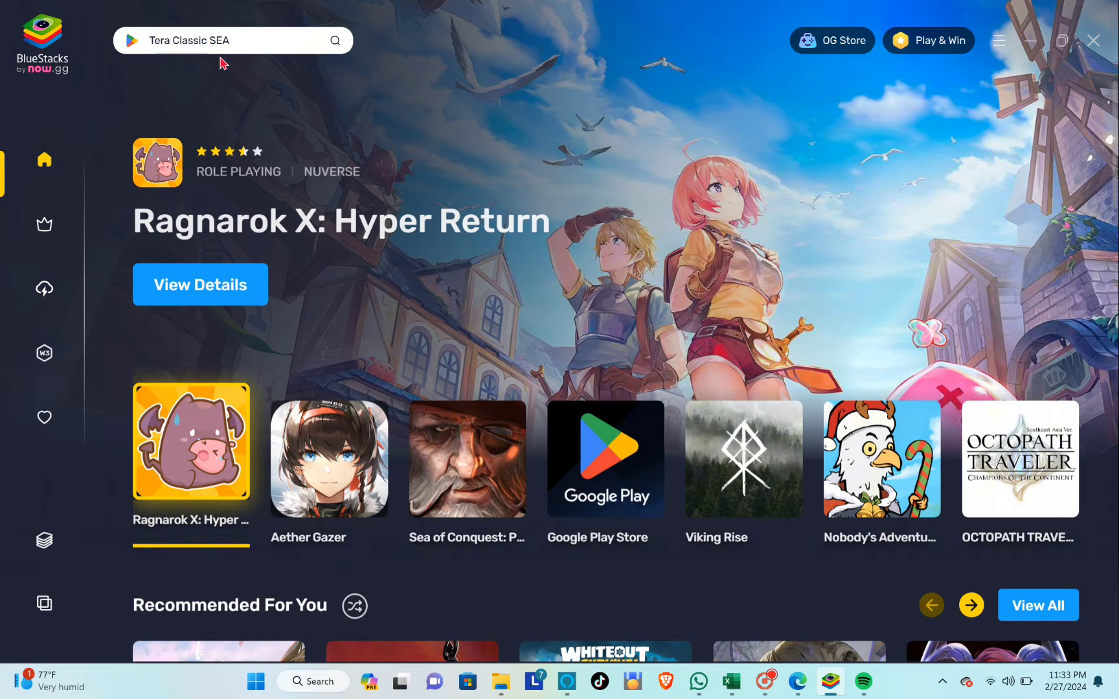
Step: Search for Photoroom and install it on App Player from its details page
left_click(198, 41)
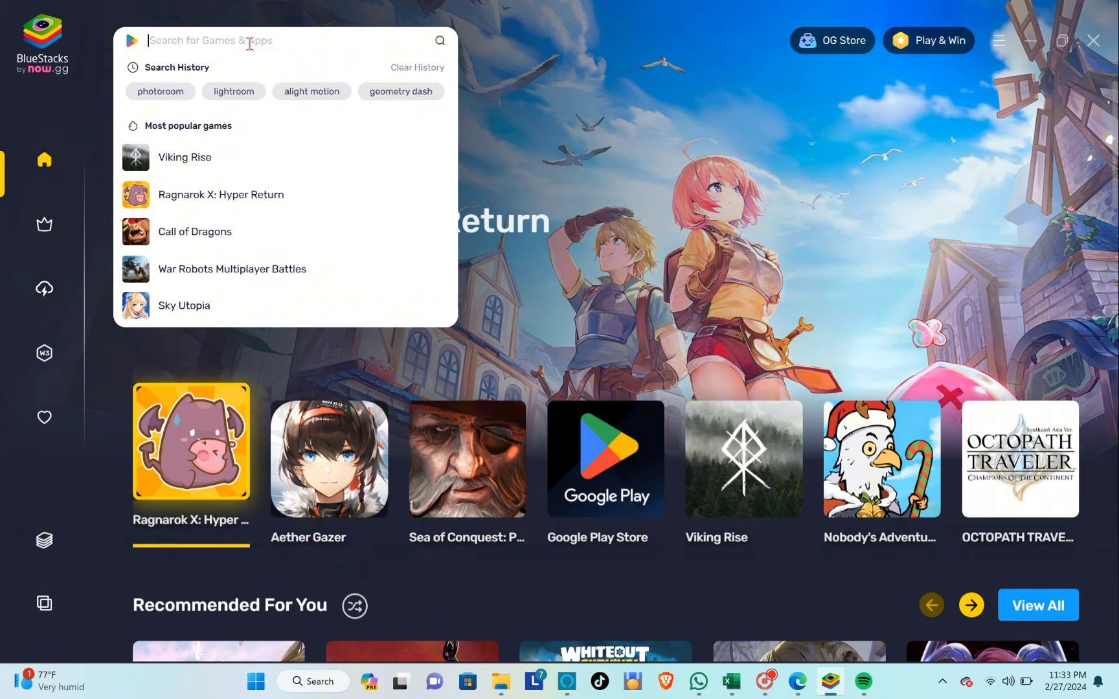
type("photoroom")
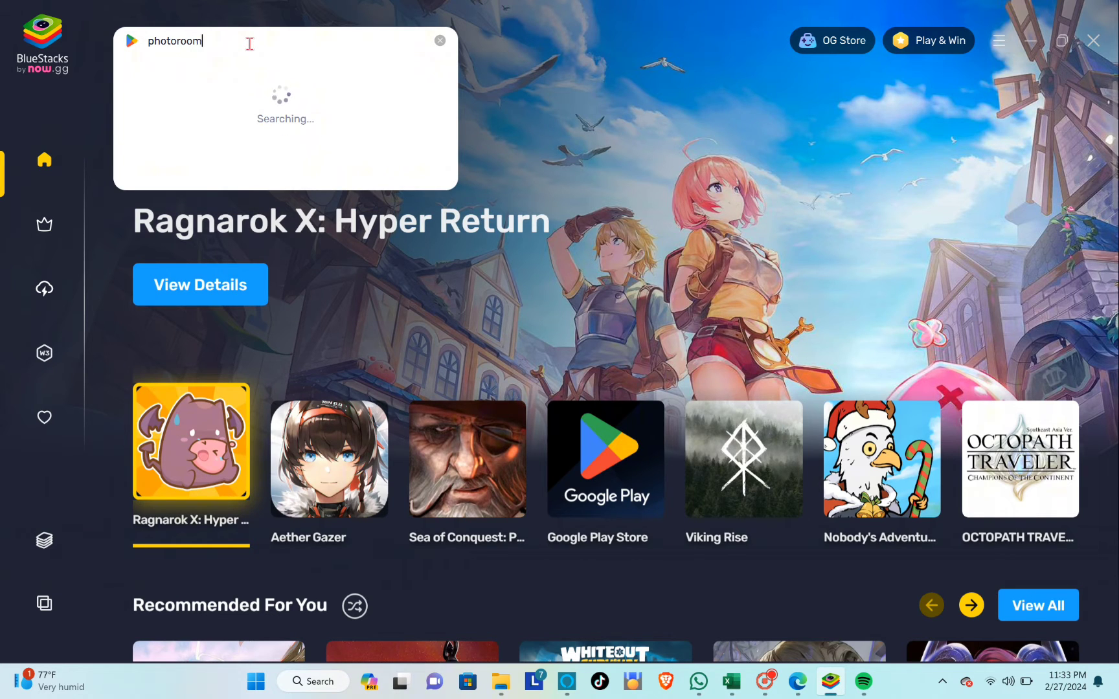
key("Return")
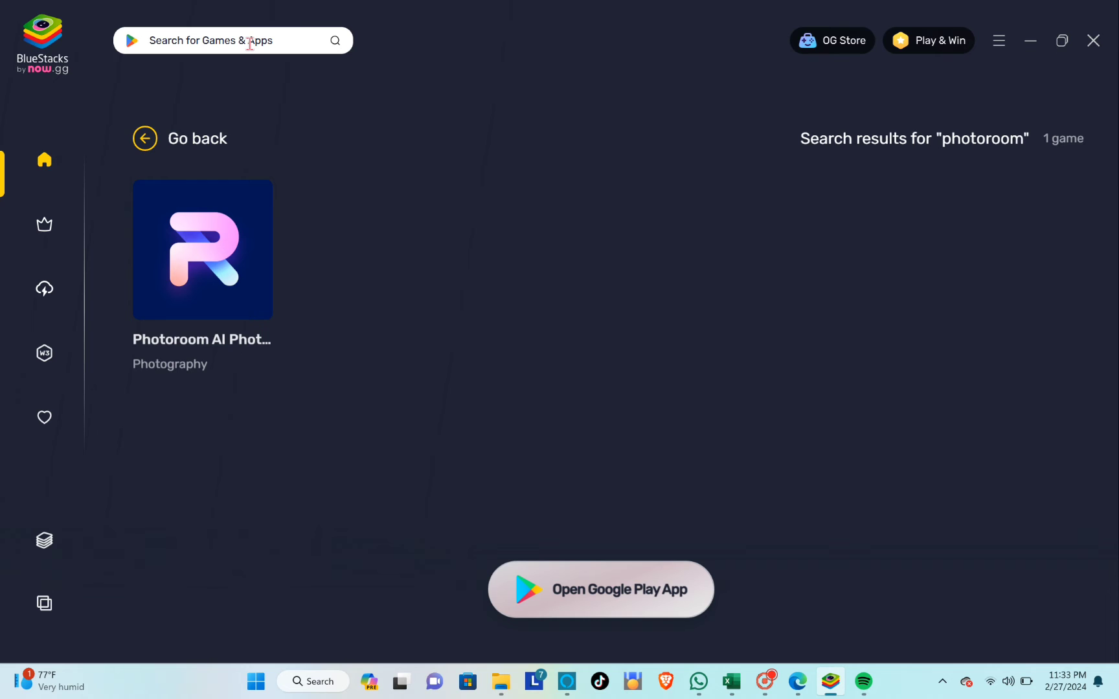
mouse_move(145, 259)
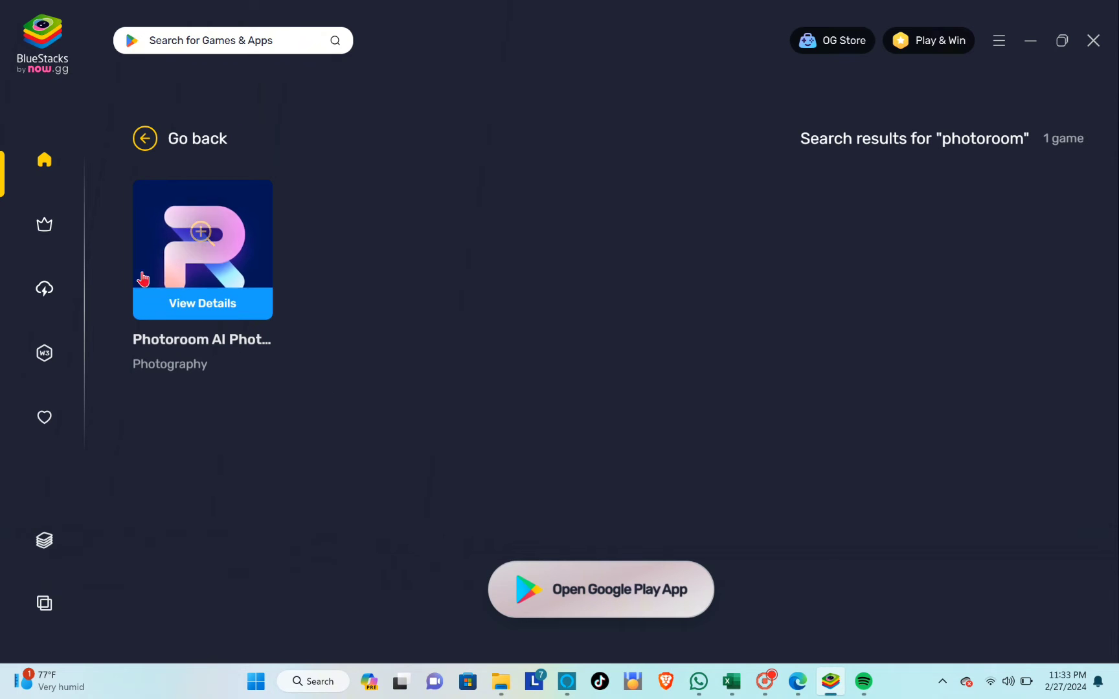
left_click(194, 243)
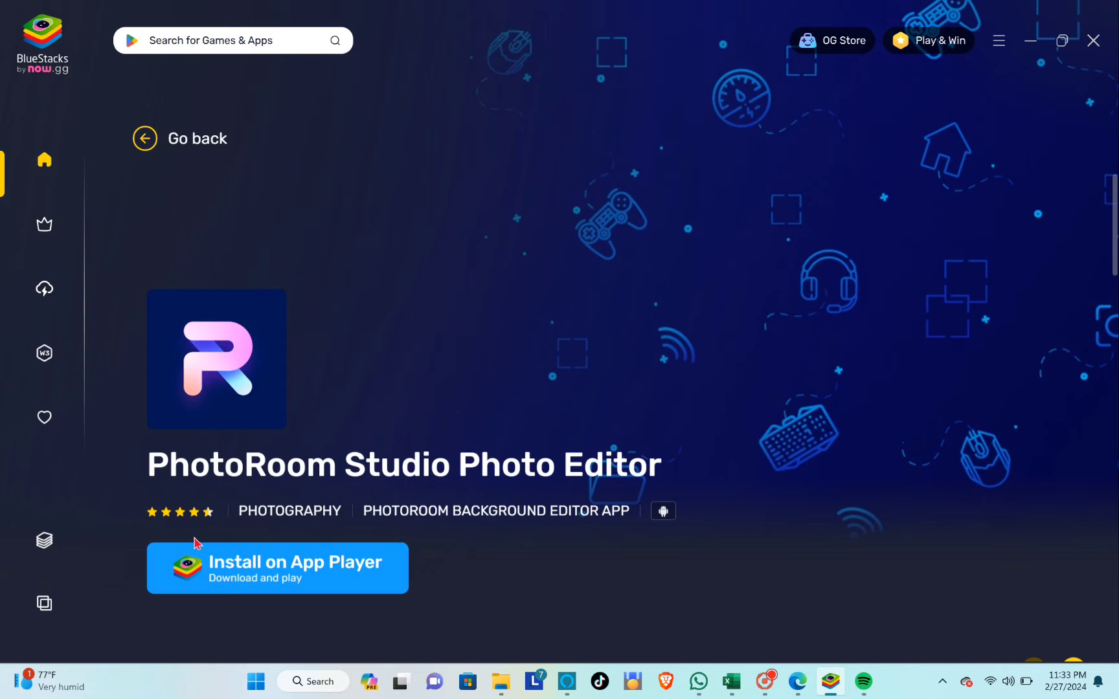
left_click(261, 570)
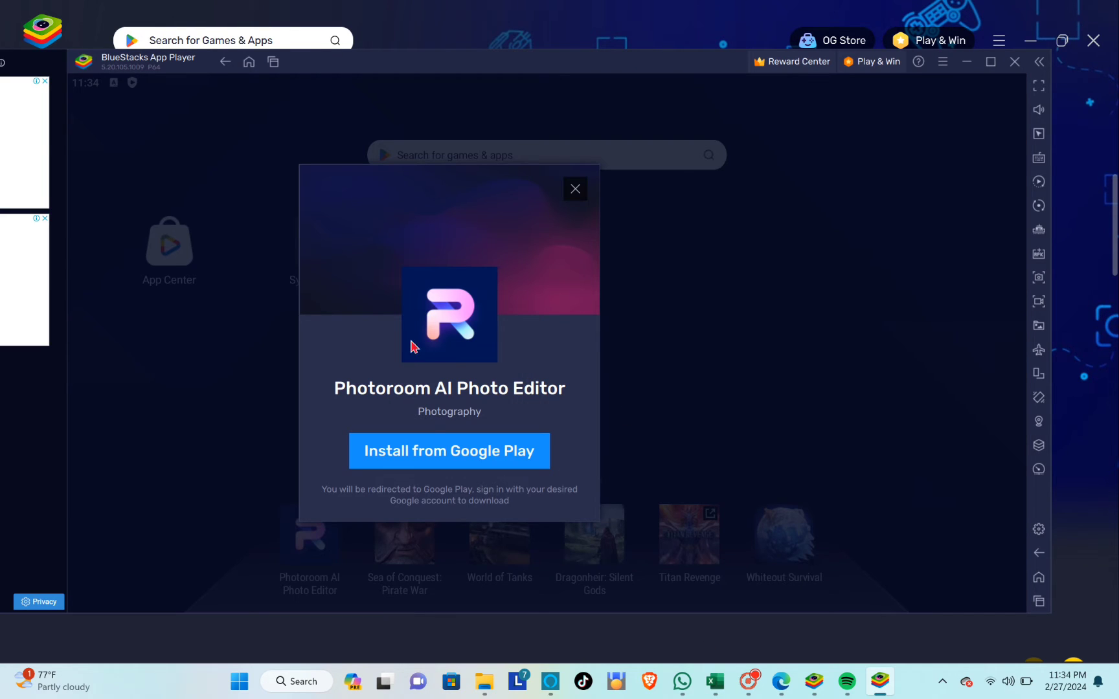
Step: Choose to get Photoroom from Google Play and sign in with the account e-mail
left_click(448, 452)
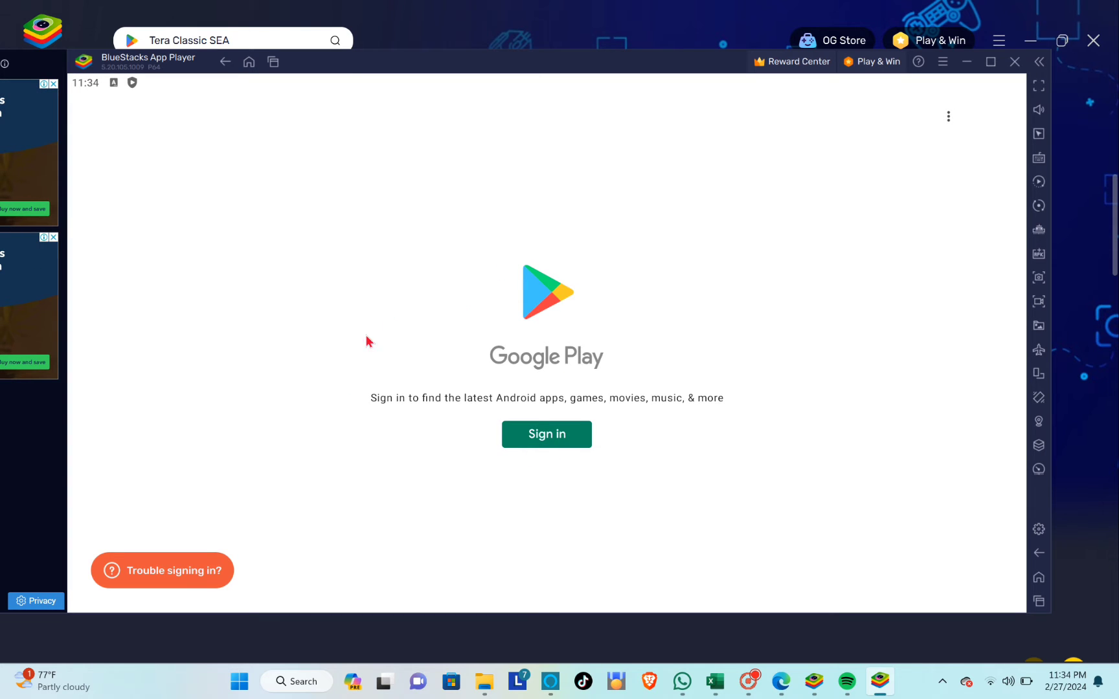
left_click(545, 440)
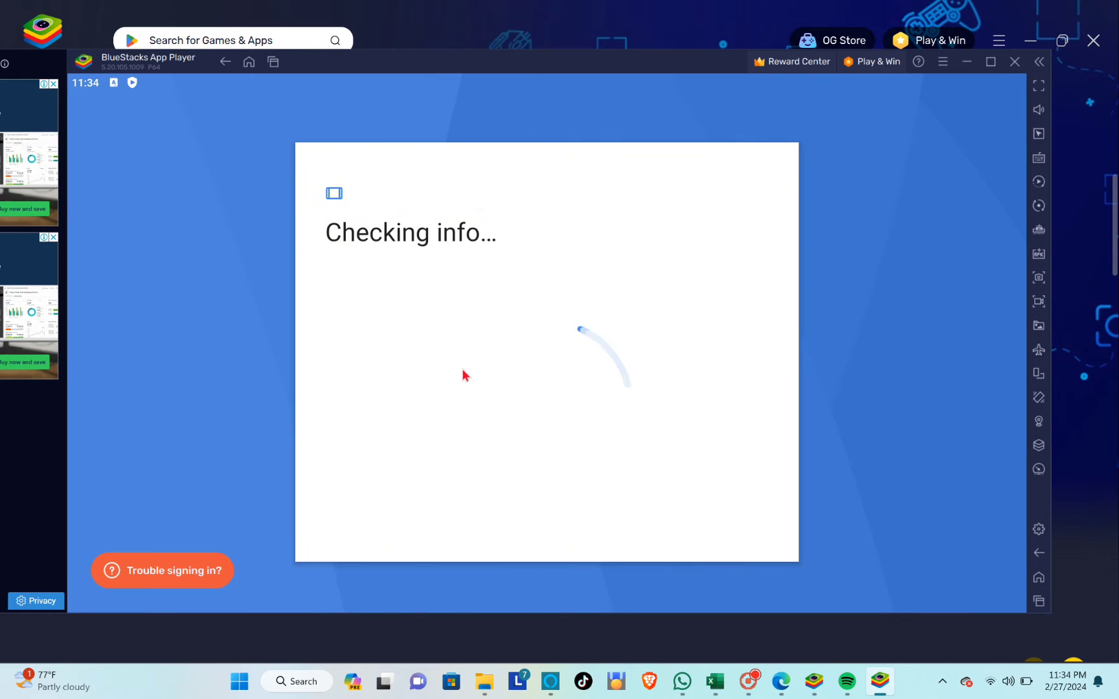
left_click(455, 324)
type("koyk")
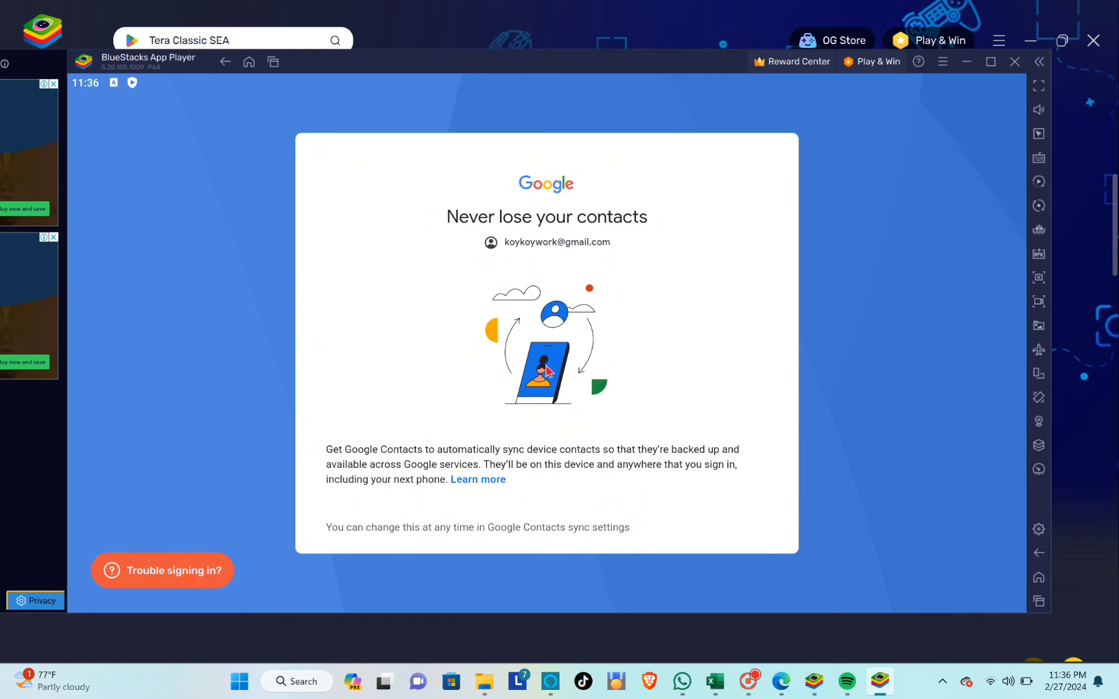
Step: Decline Google Contacts backup, then accept the terms of service and services settings
scroll(687, 421, "down", 2)
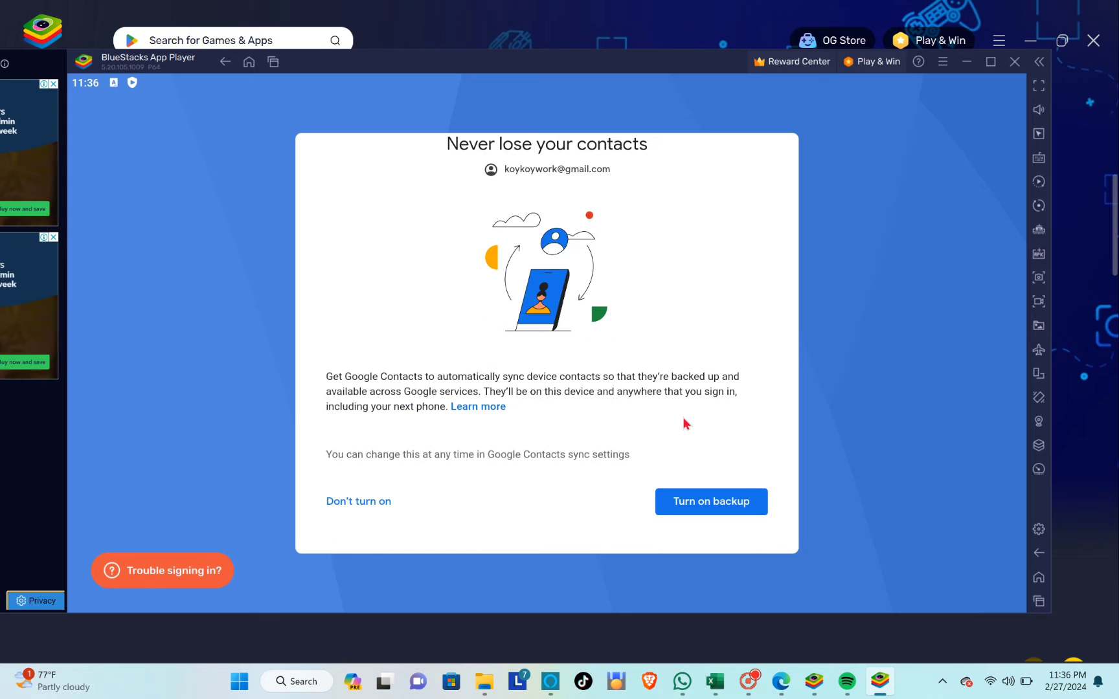
left_click(386, 504)
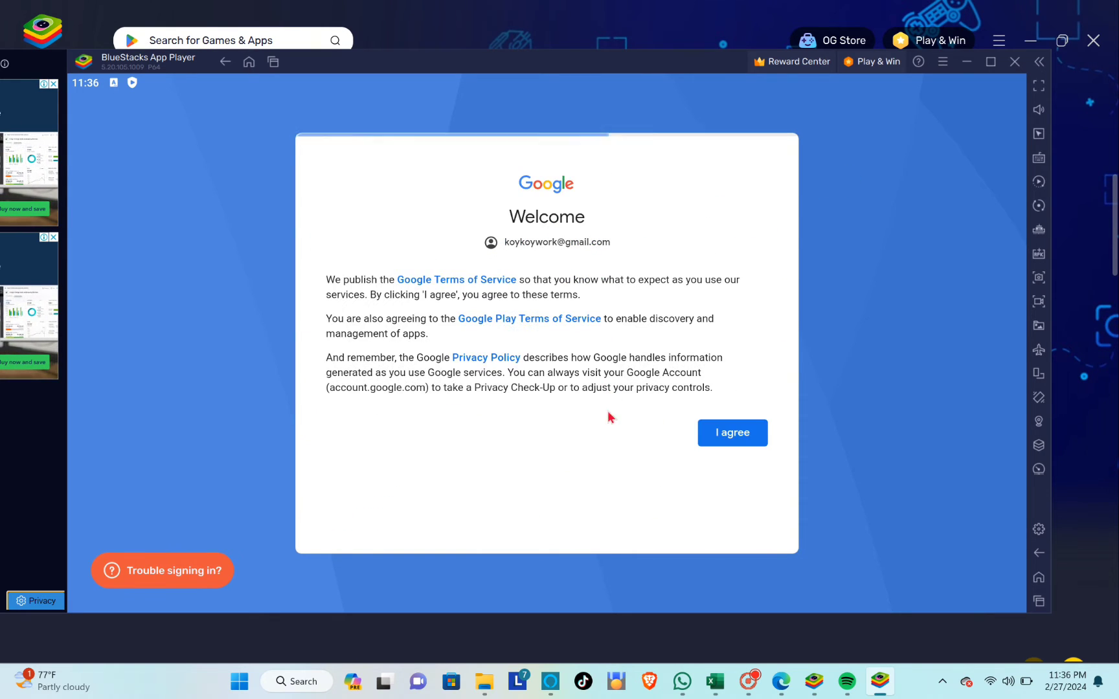
left_click(741, 433)
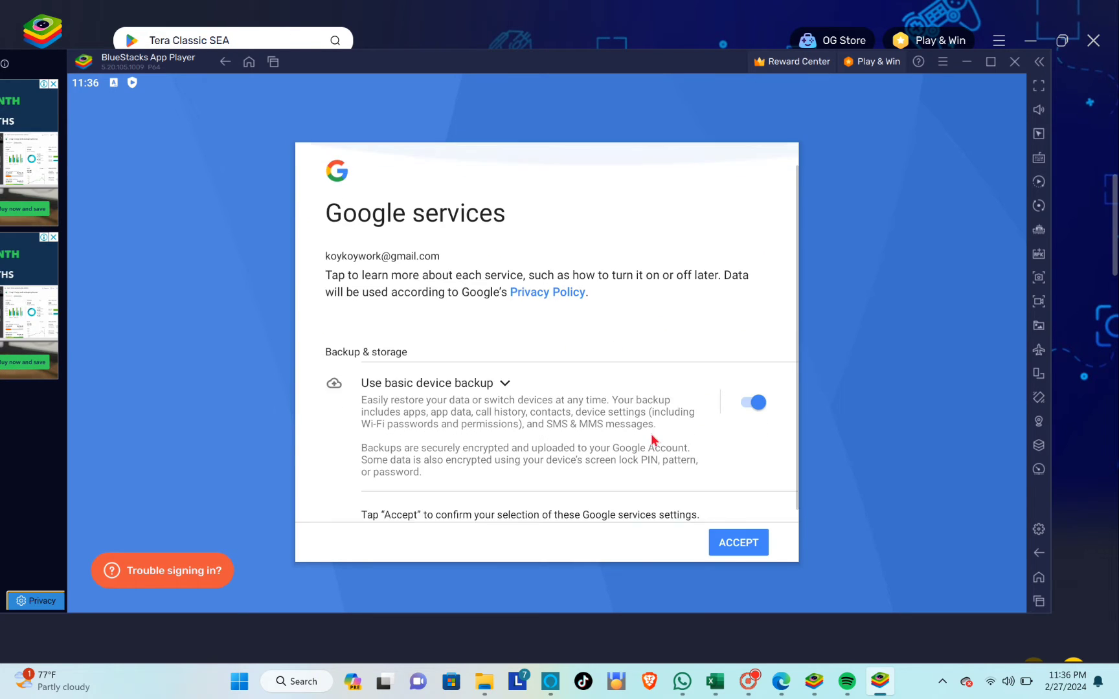
scroll(700, 518, "down", 1)
left_click(739, 544)
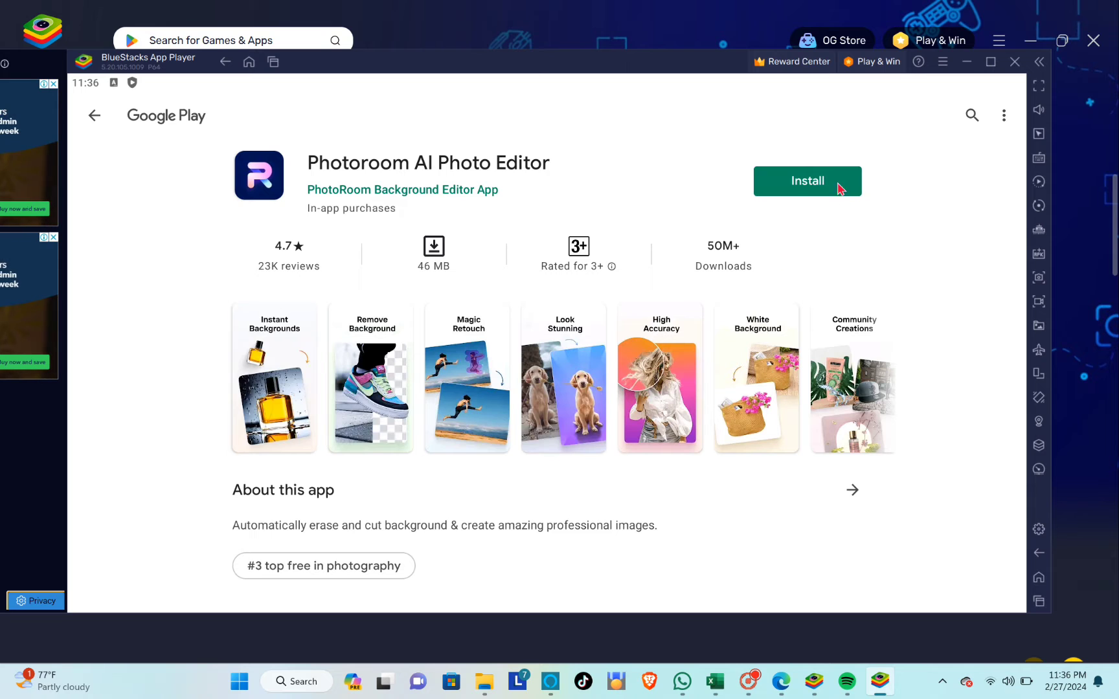
Step: Install Photoroom AI Photo Editor, skipping the payment method, and open it once installed
left_click(800, 186)
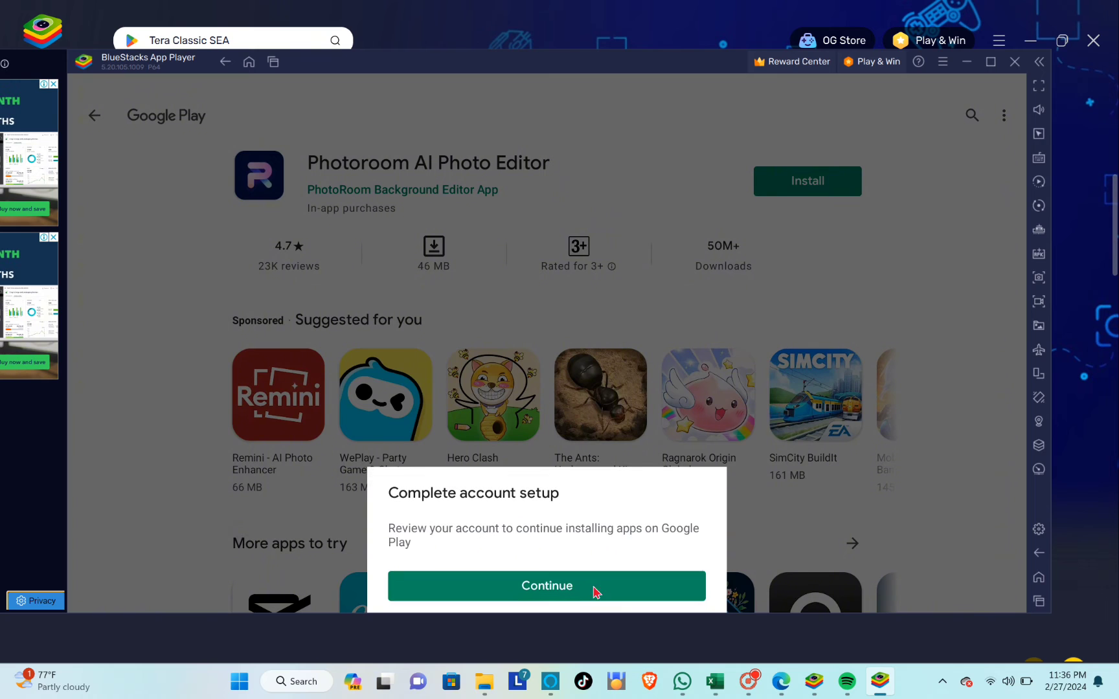
left_click(547, 596)
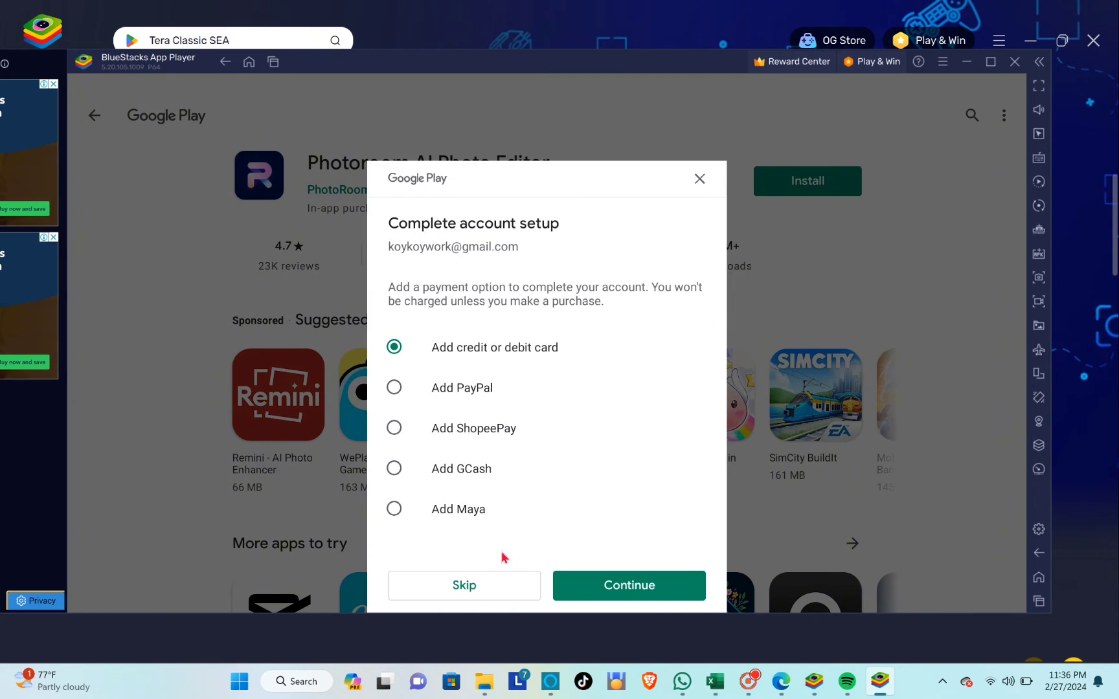
left_click(454, 591)
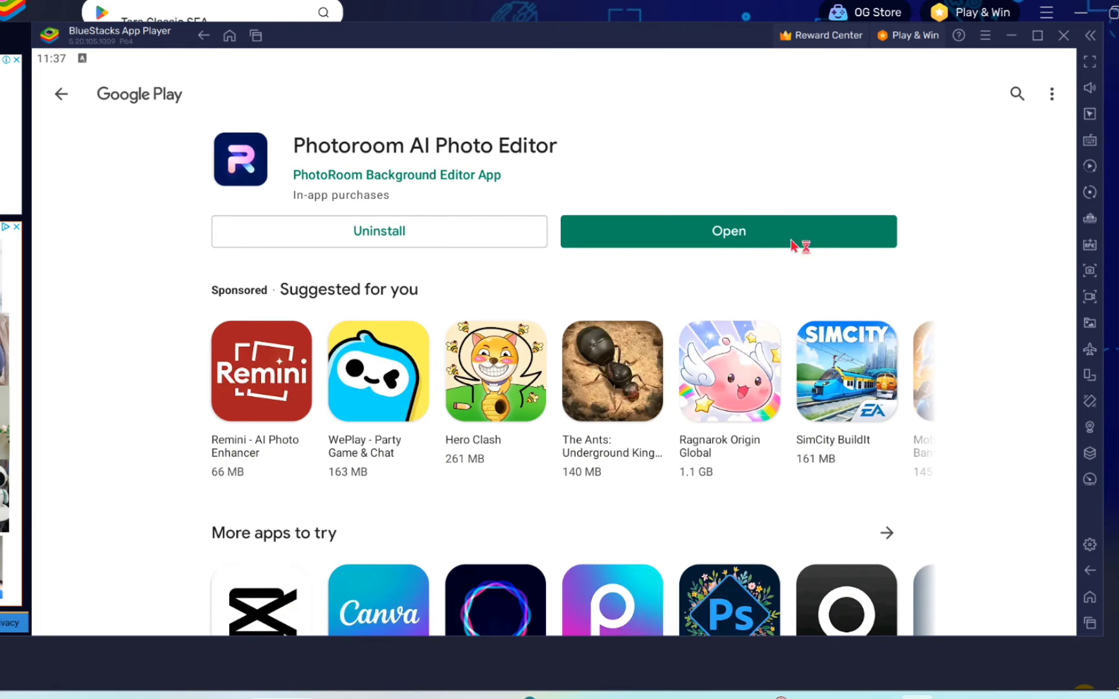
left_click(730, 240)
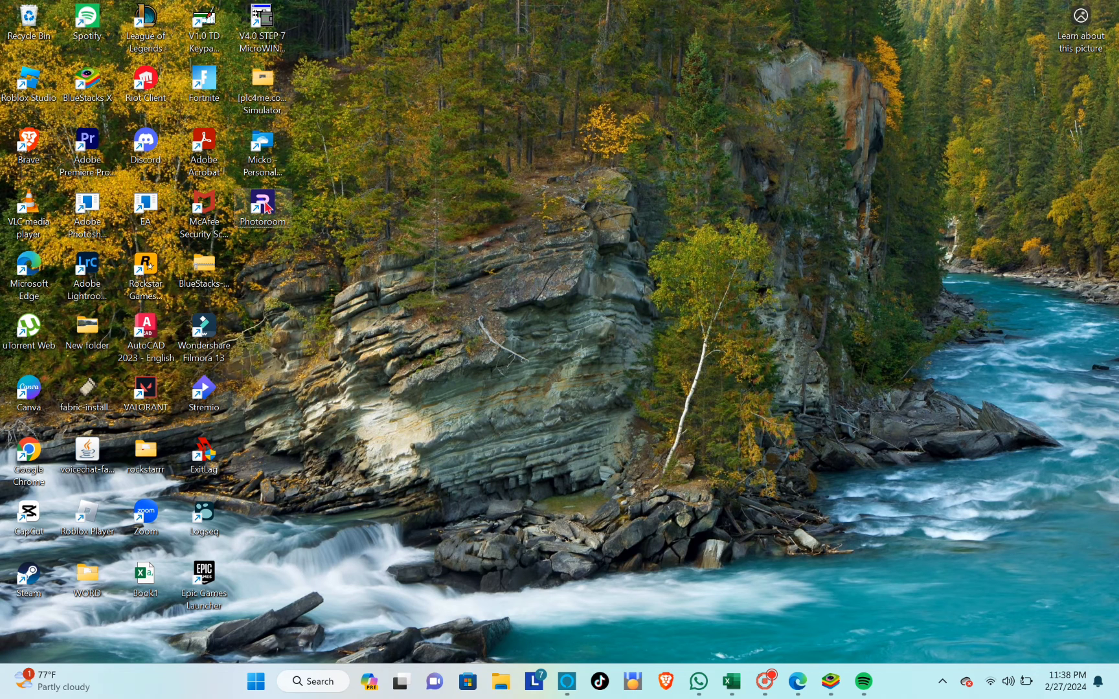
Step: Launch Photoroom from its Windows desktop shortcut
double_click(265, 206)
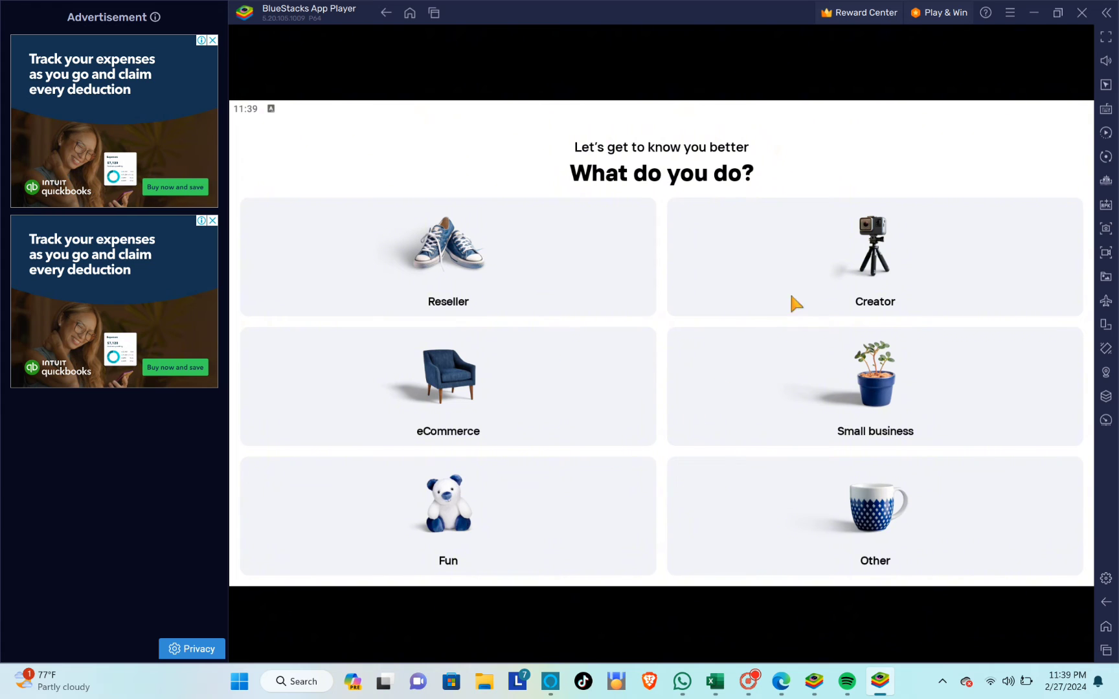
Step: Answer the onboarding question as Creator and browse the Create home page templates
left_click(846, 278)
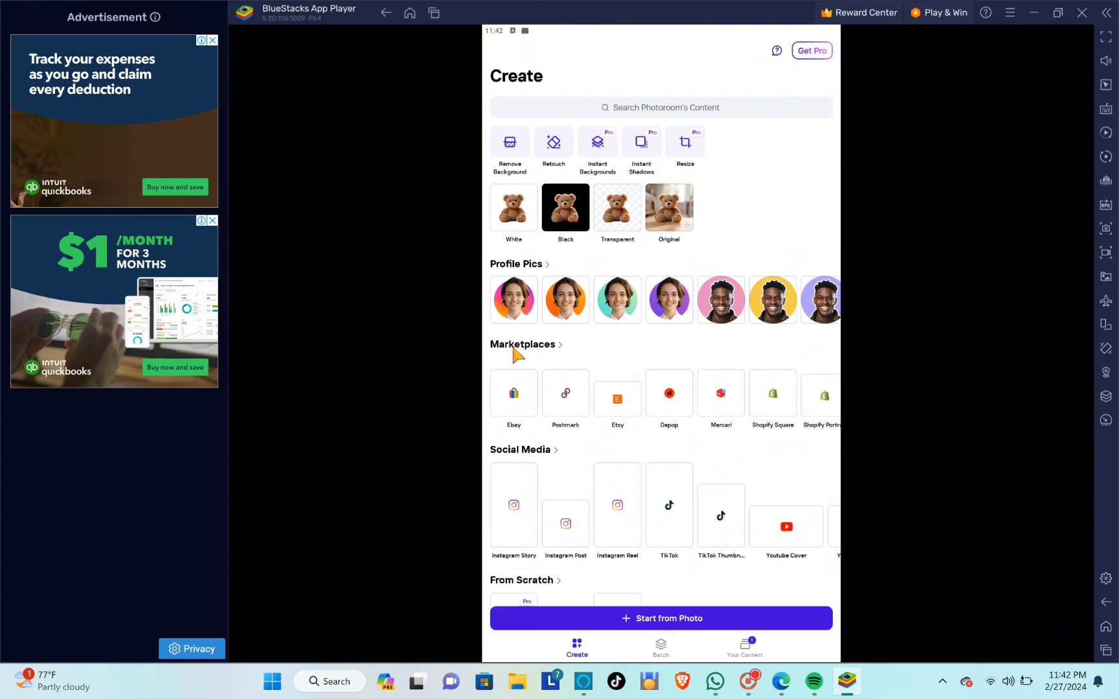
scroll(543, 461, "down", 3)
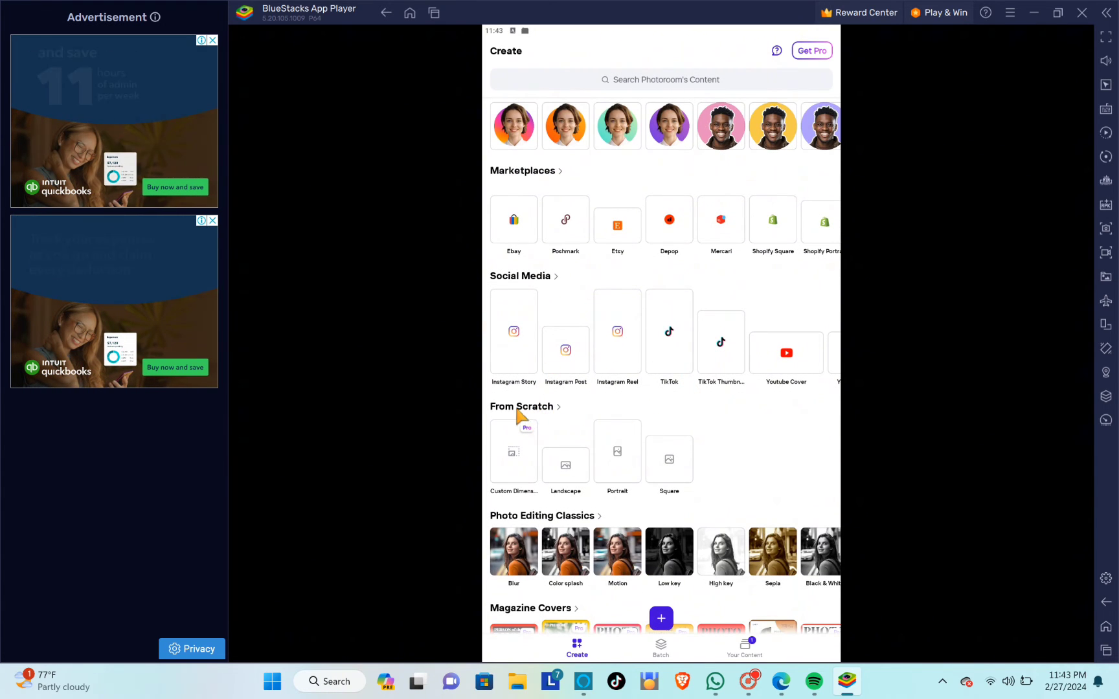
scroll(570, 414, "down", 1)
scroll(573, 420, "down", 2)
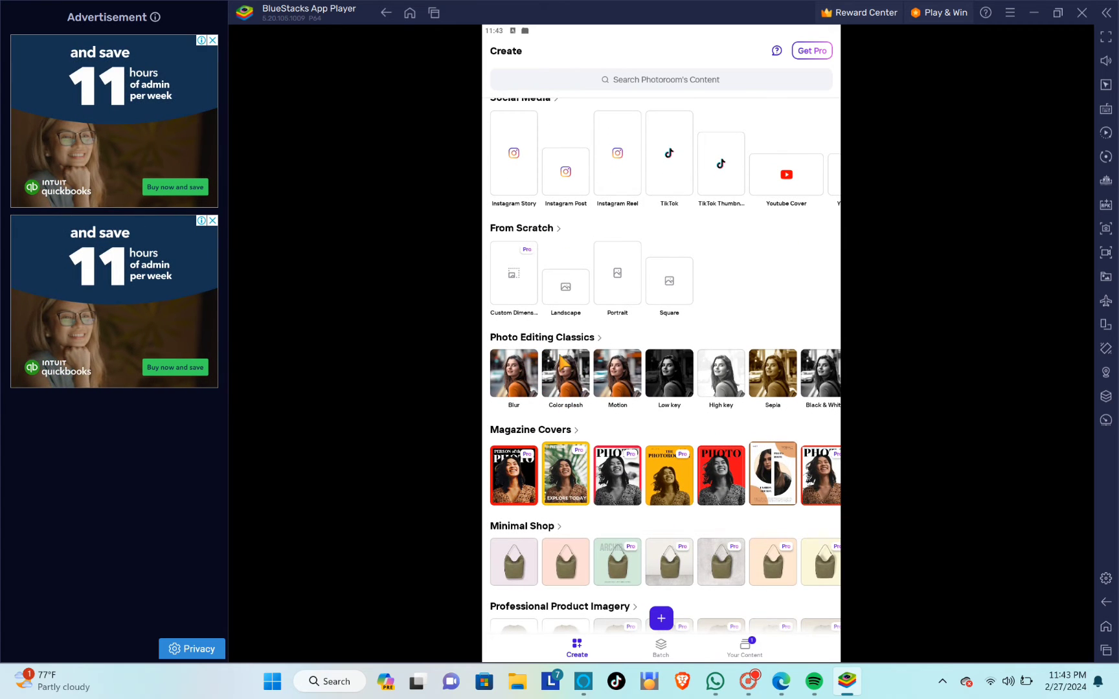
scroll(531, 389, "down", 5)
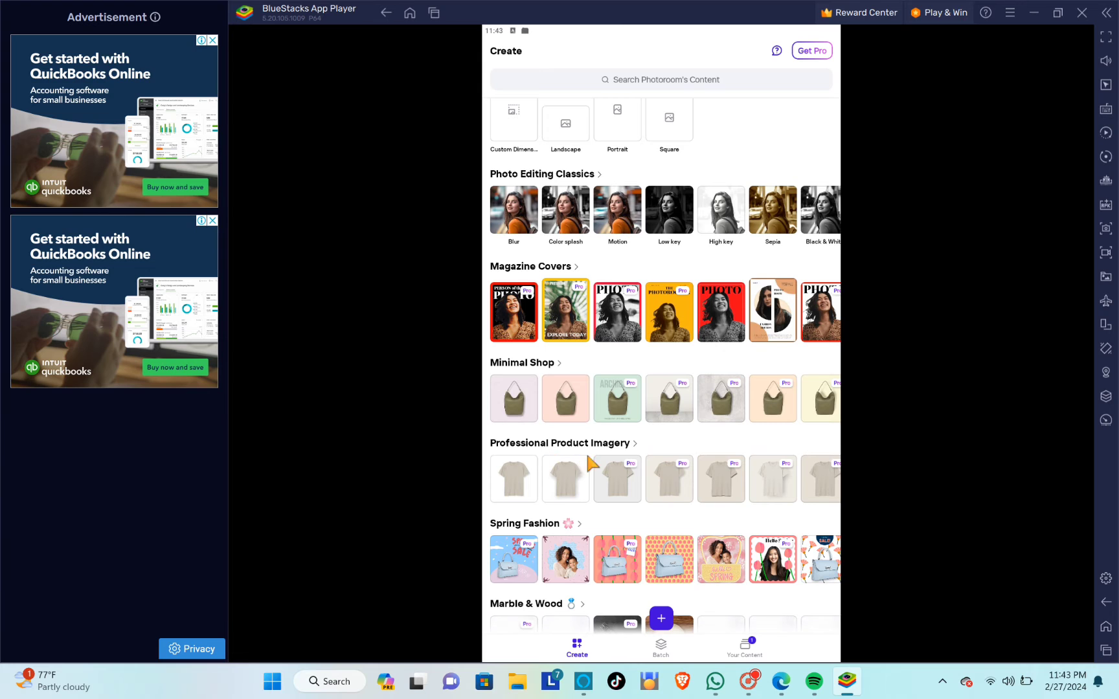
scroll(578, 455, "up", 10)
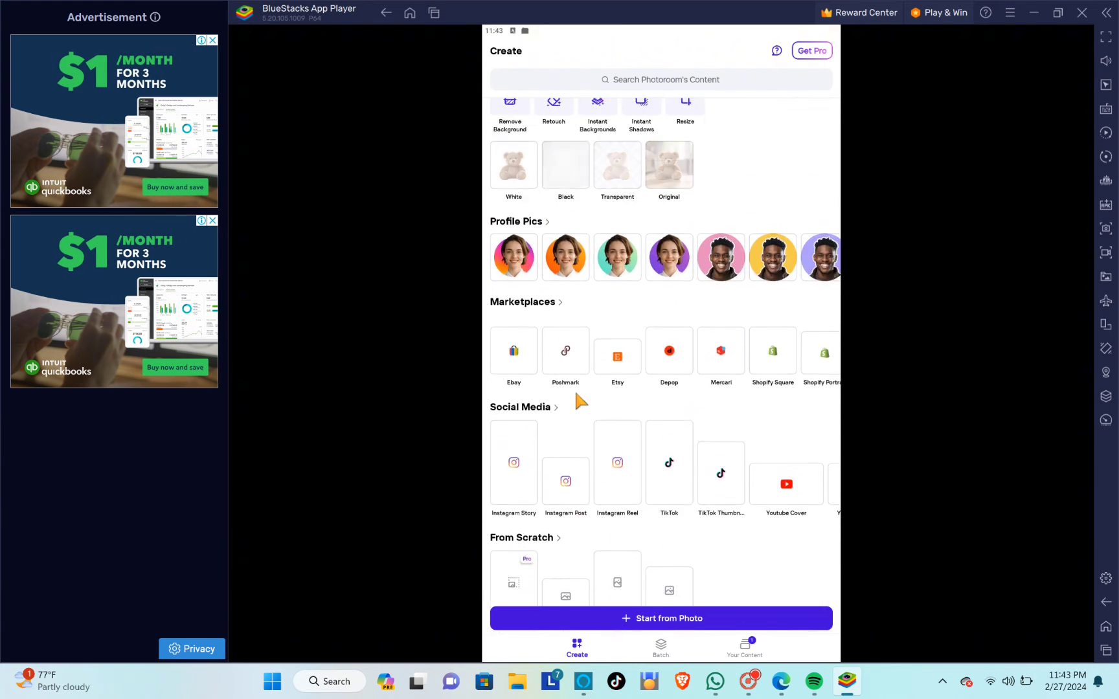
scroll(575, 393, "up", 5)
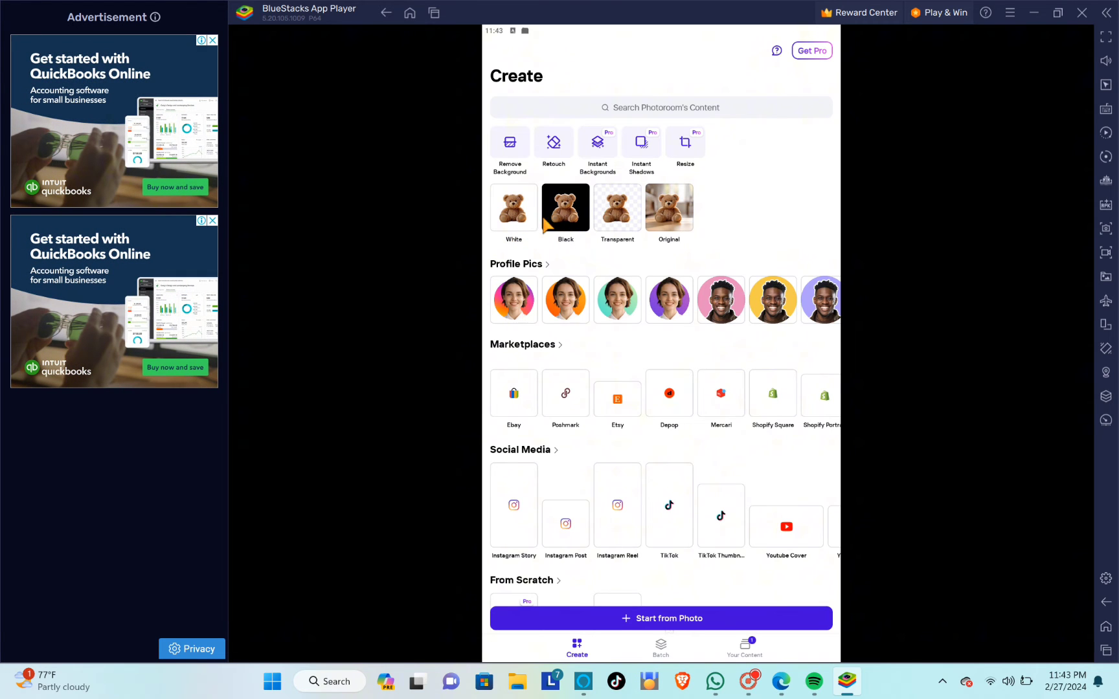
Step: Start a new design from a photo picked from the Windows computer
left_click(518, 220)
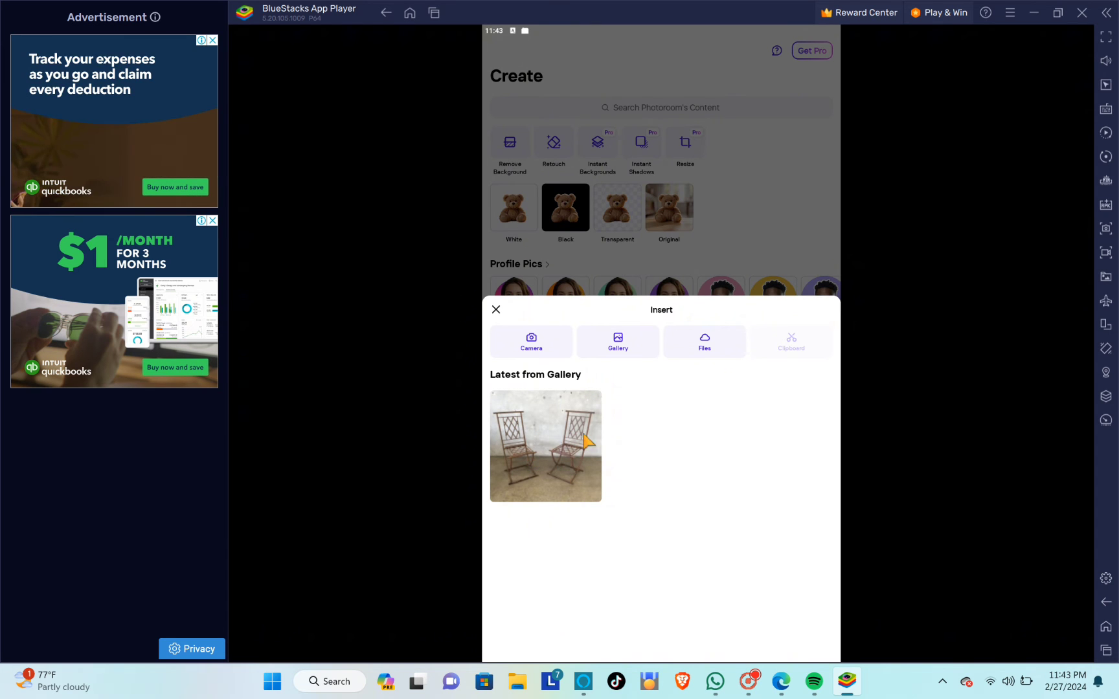
left_click(694, 342)
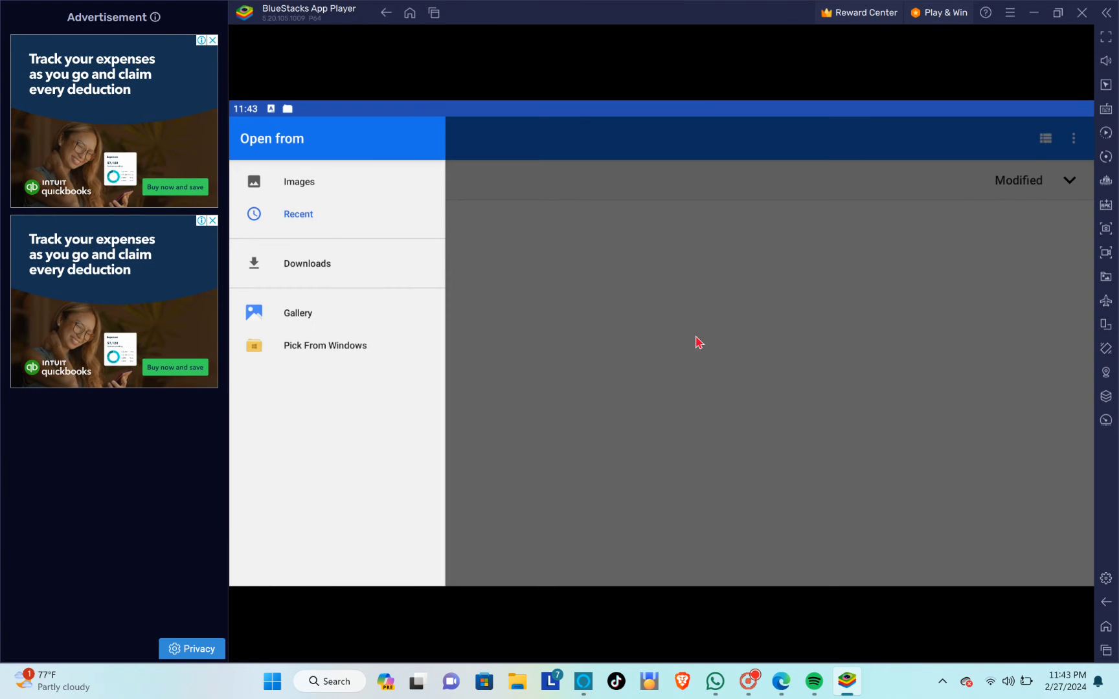
left_click(334, 353)
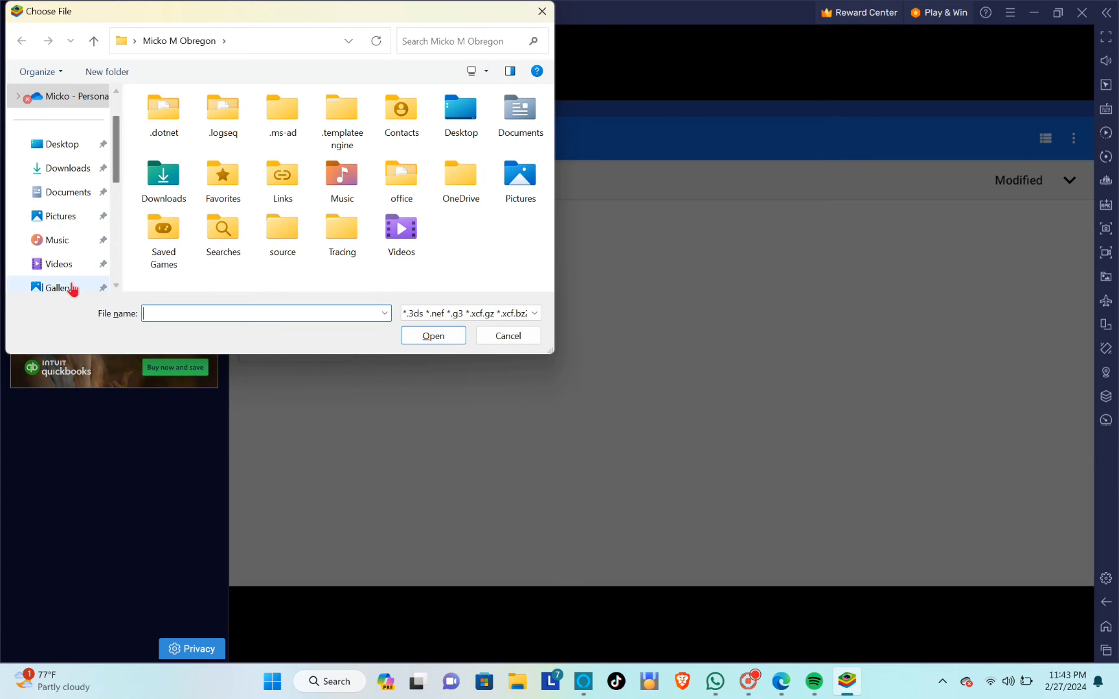
Step: Browse to C:\WORK\VINTAGE and load the Antique-Floor-Lamp-Buying-Guide image
scroll(64, 270, "down", 2)
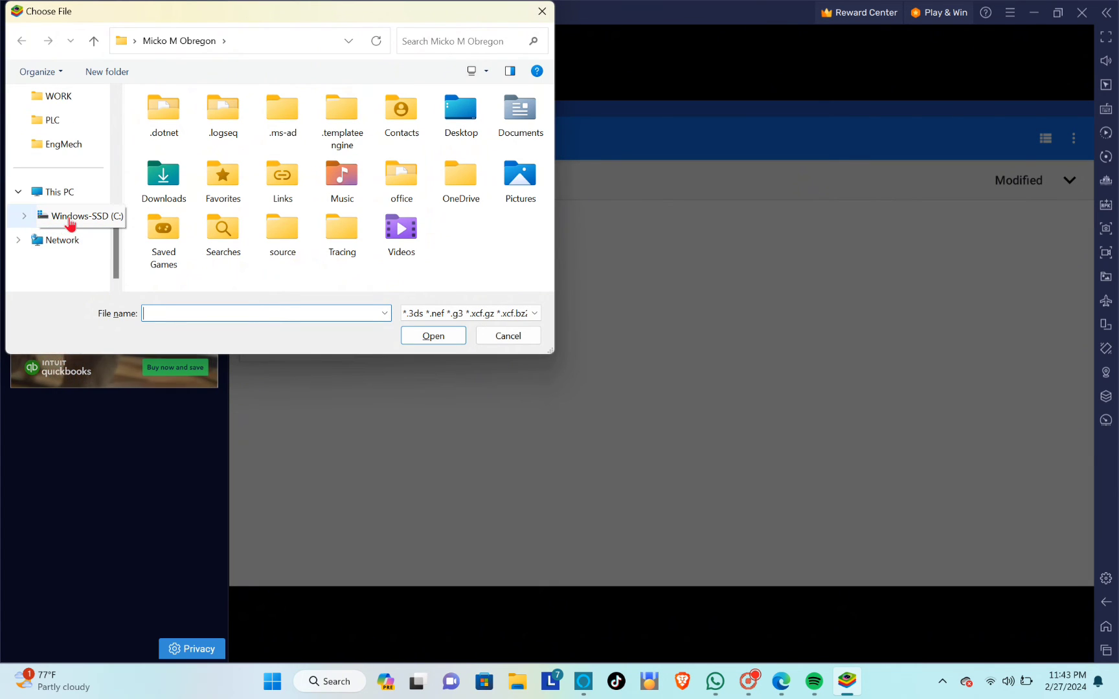
left_click(72, 217)
scroll(187, 188, "down", 2)
scroll(190, 210, "down", 4)
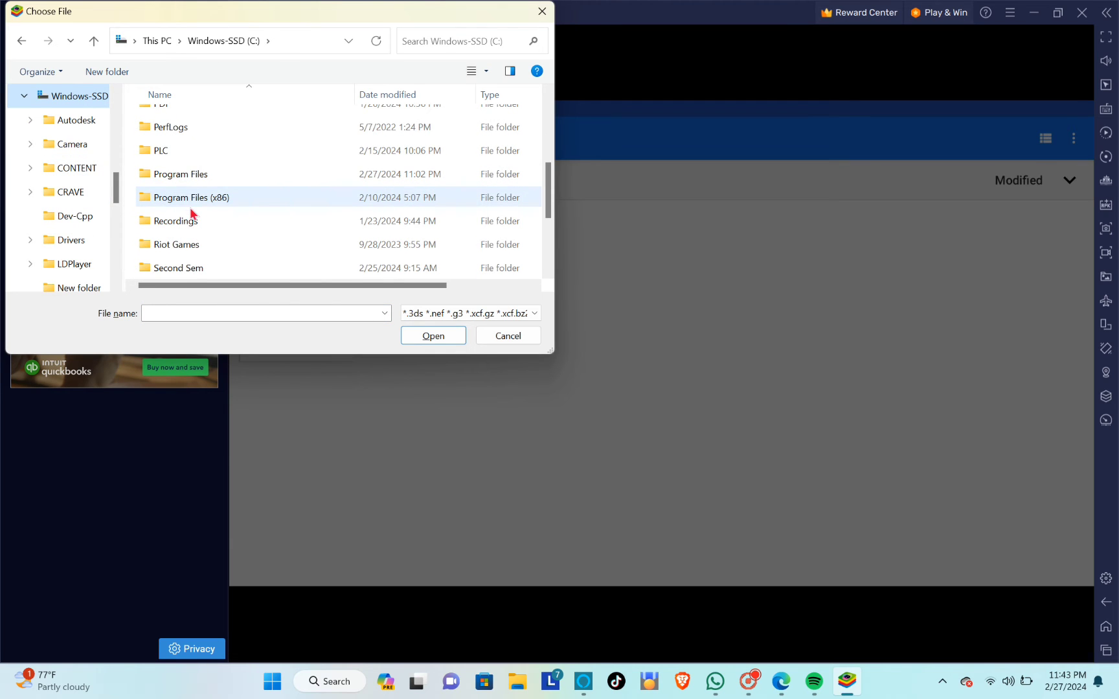
double_click(183, 222)
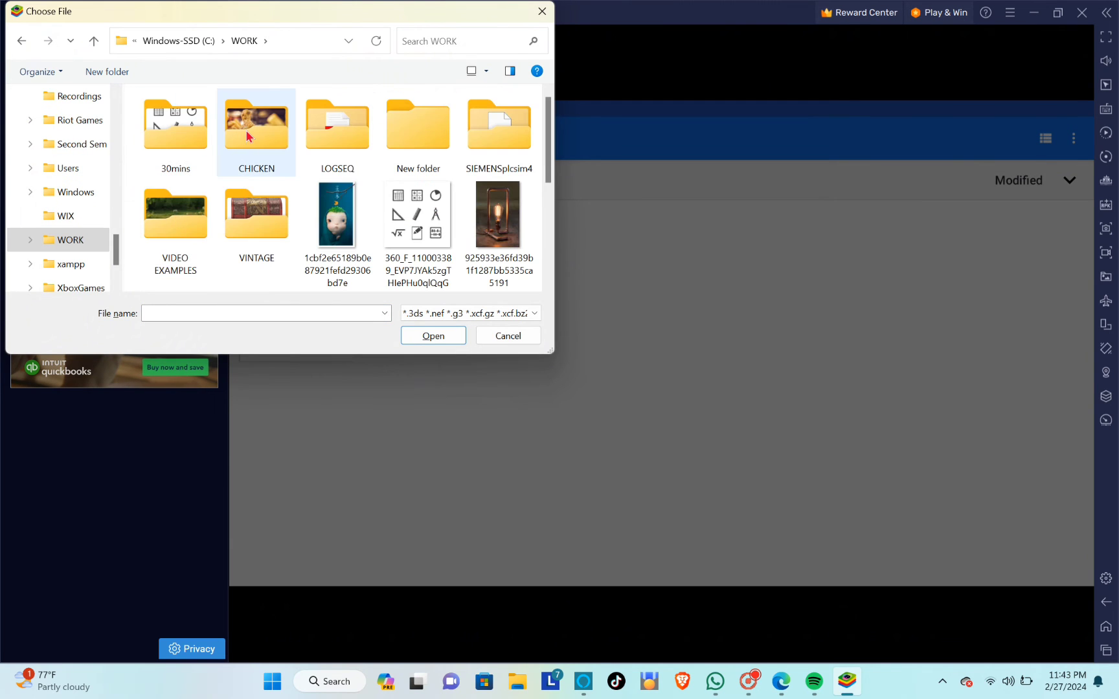
double_click(275, 218)
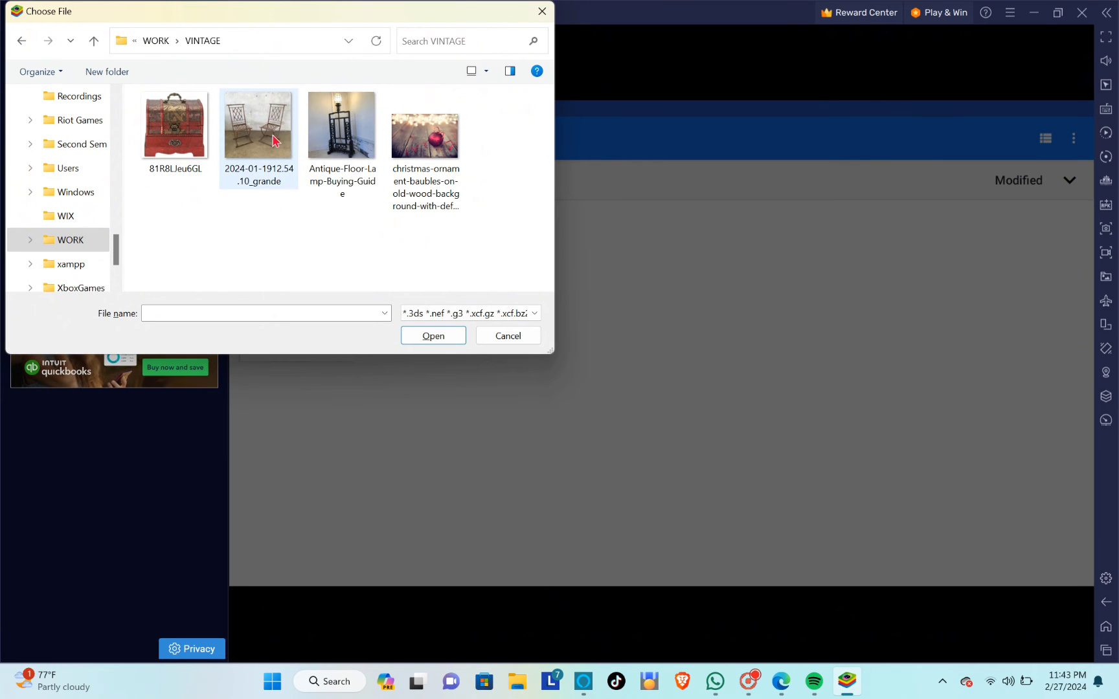
left_click(452, 338)
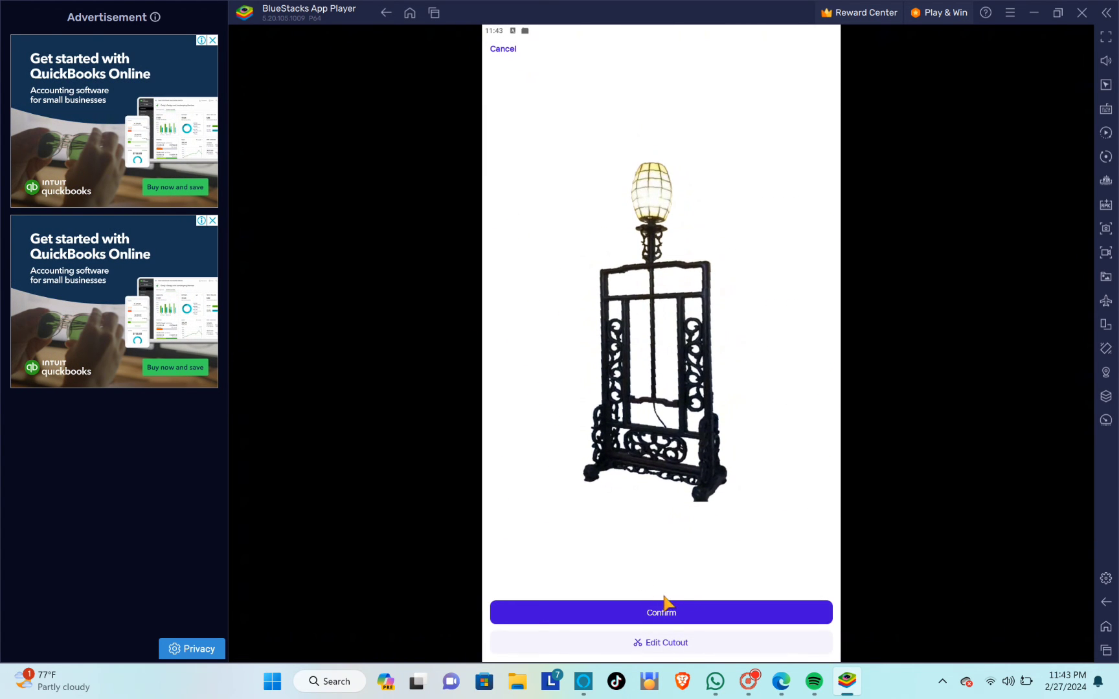
Step: Accept the lamp cutout and set a solid gray background after trying beige, orange-red and dark blue
left_click(669, 605)
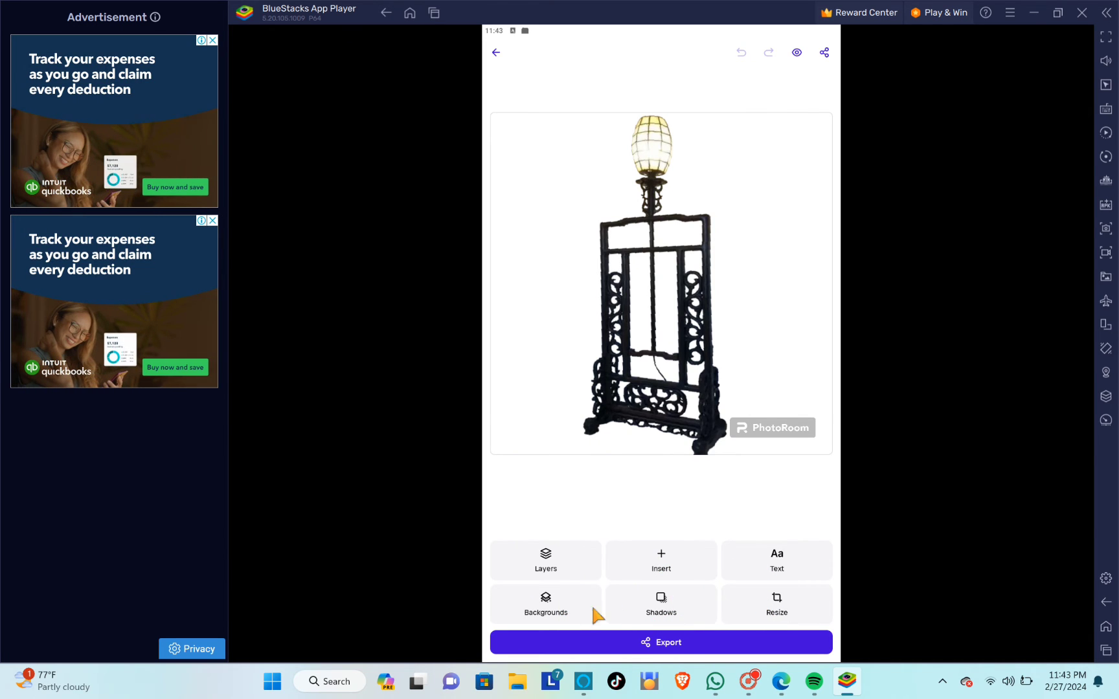
left_click(547, 606)
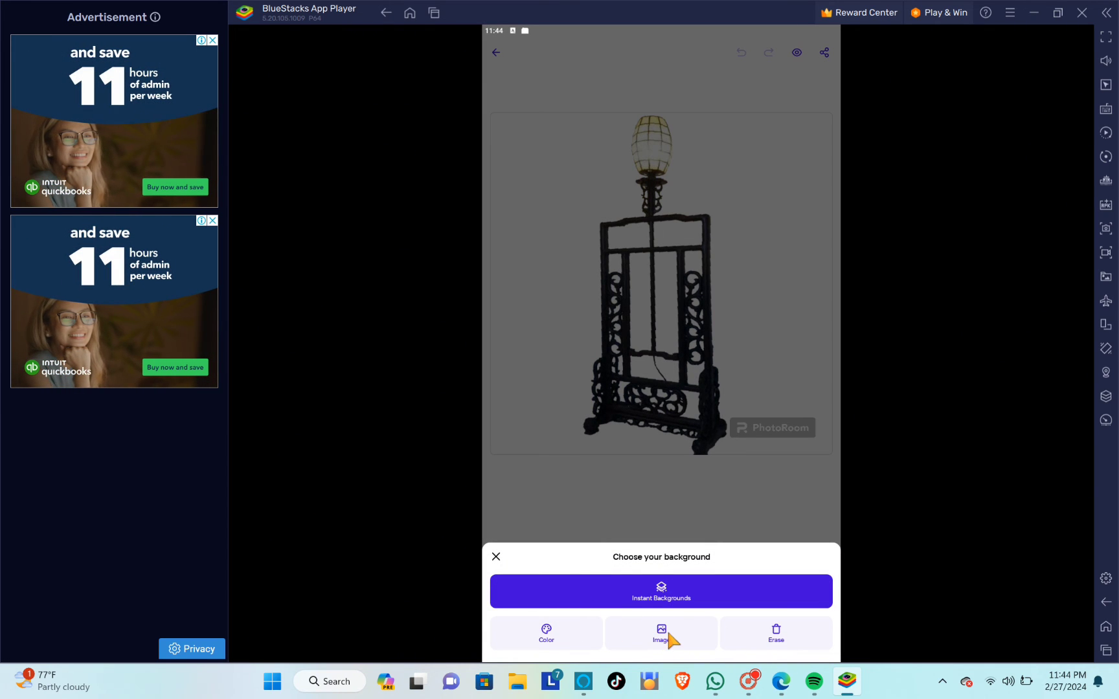
left_click(560, 626)
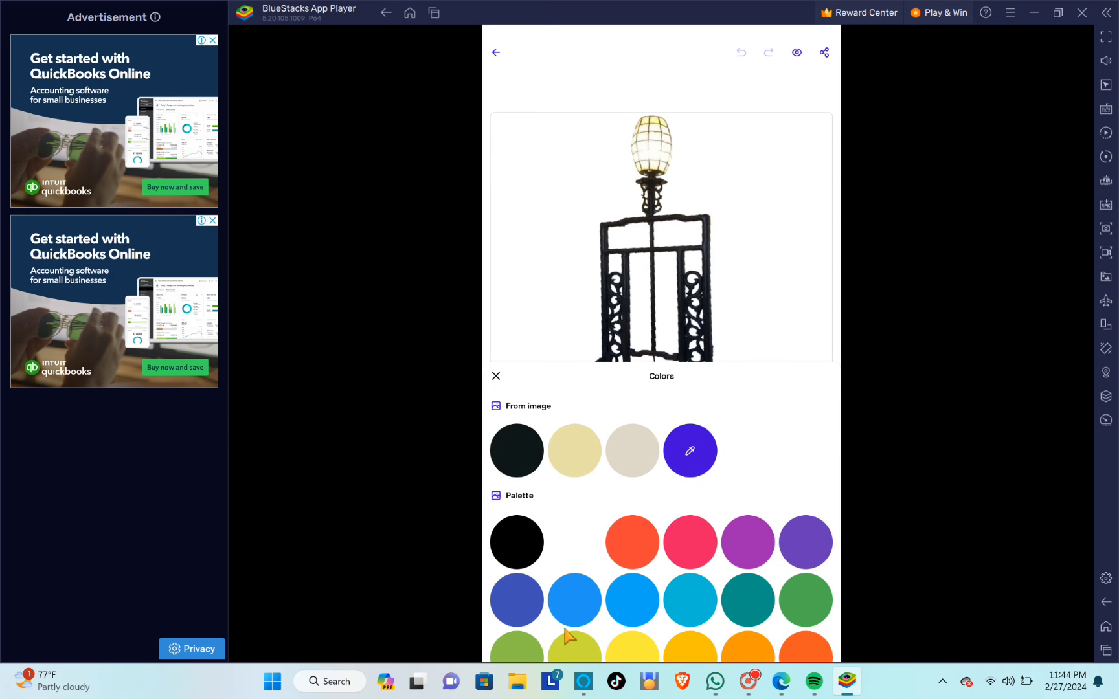
left_click(575, 453)
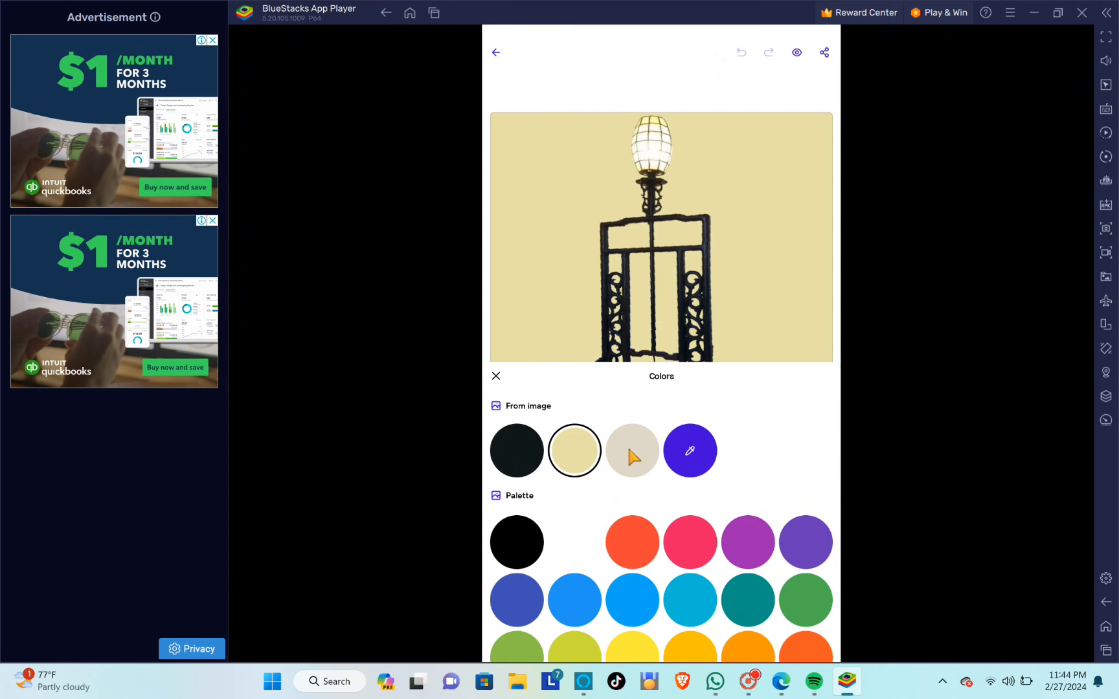
left_click(641, 556)
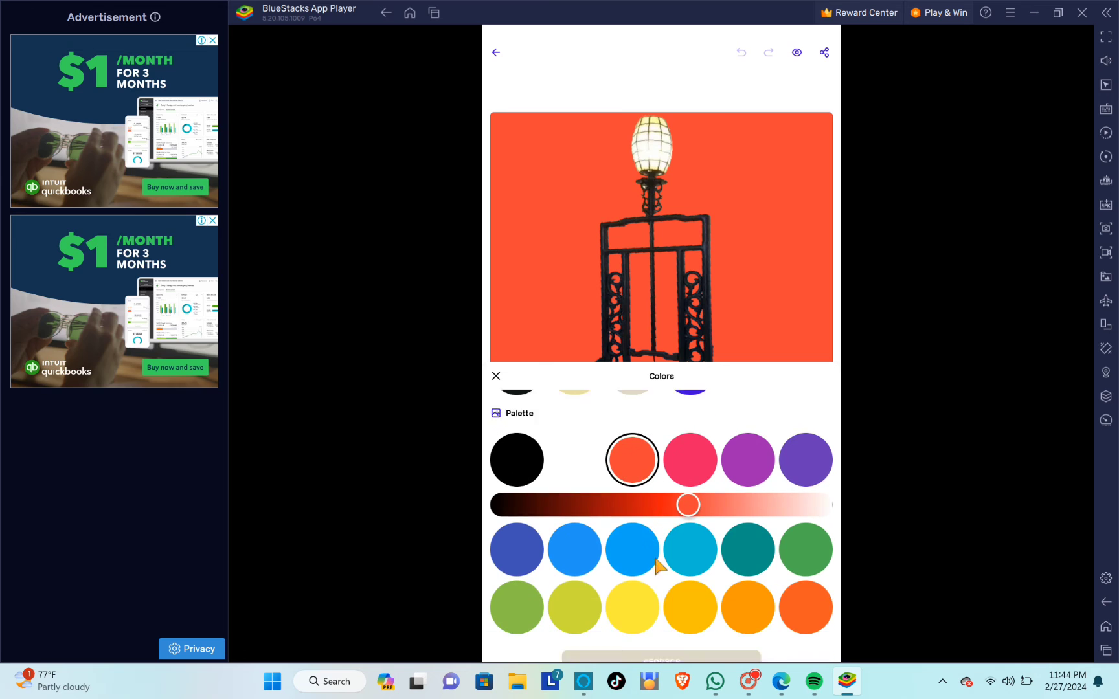
left_click(526, 522)
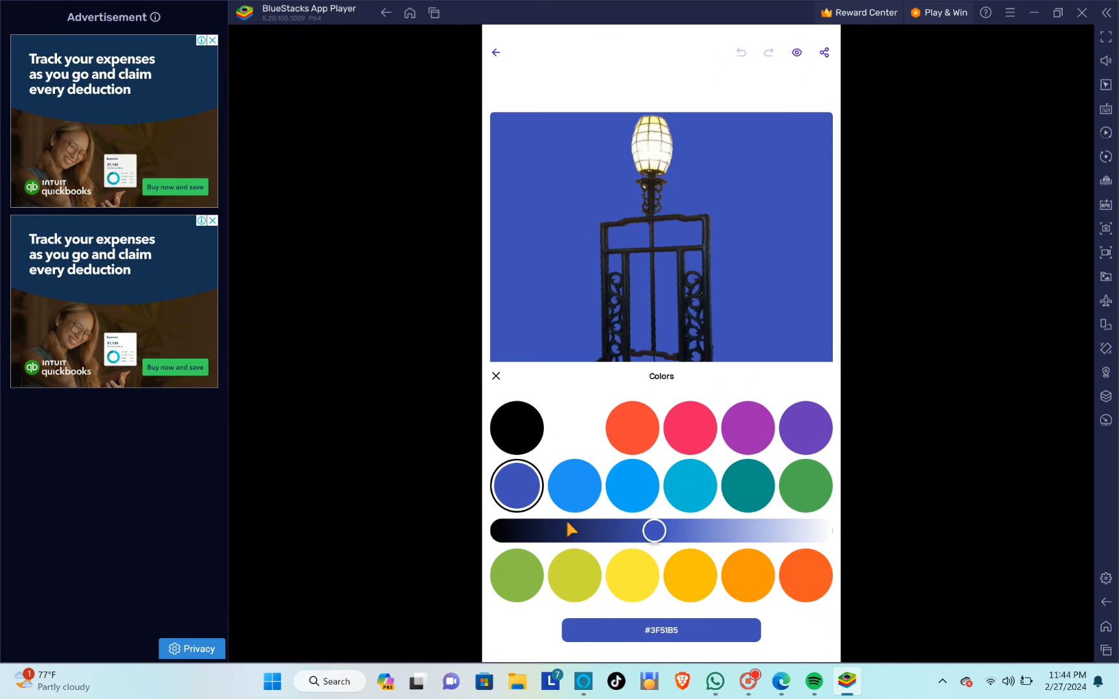
scroll(599, 494, "up", 2)
left_click(574, 587)
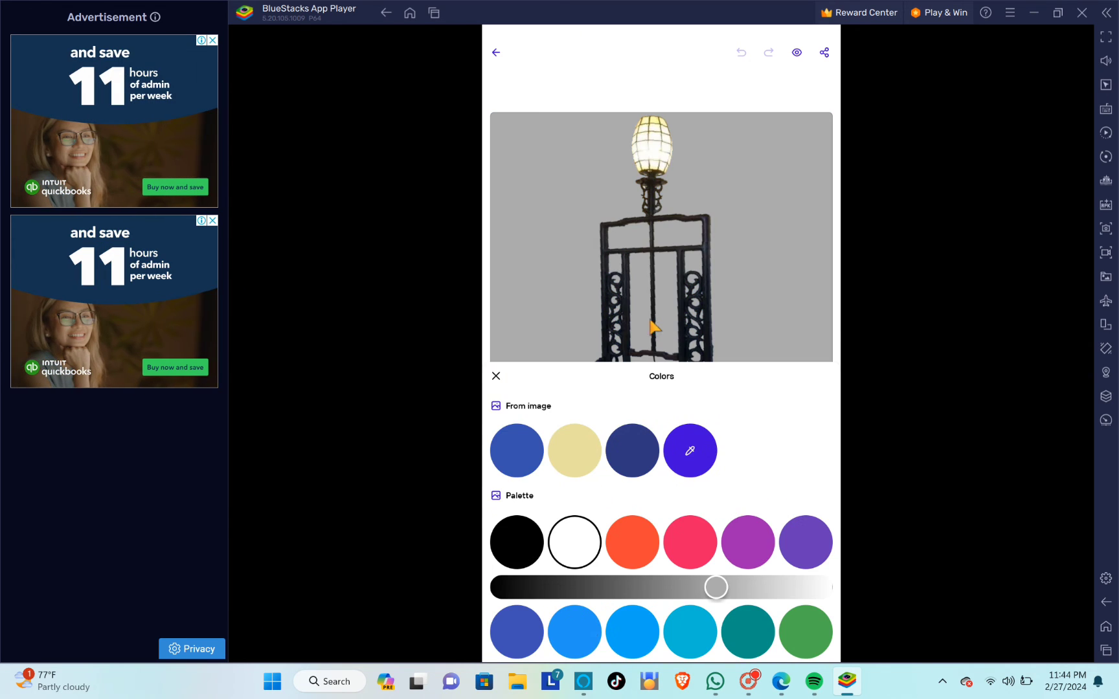
left_click(496, 377)
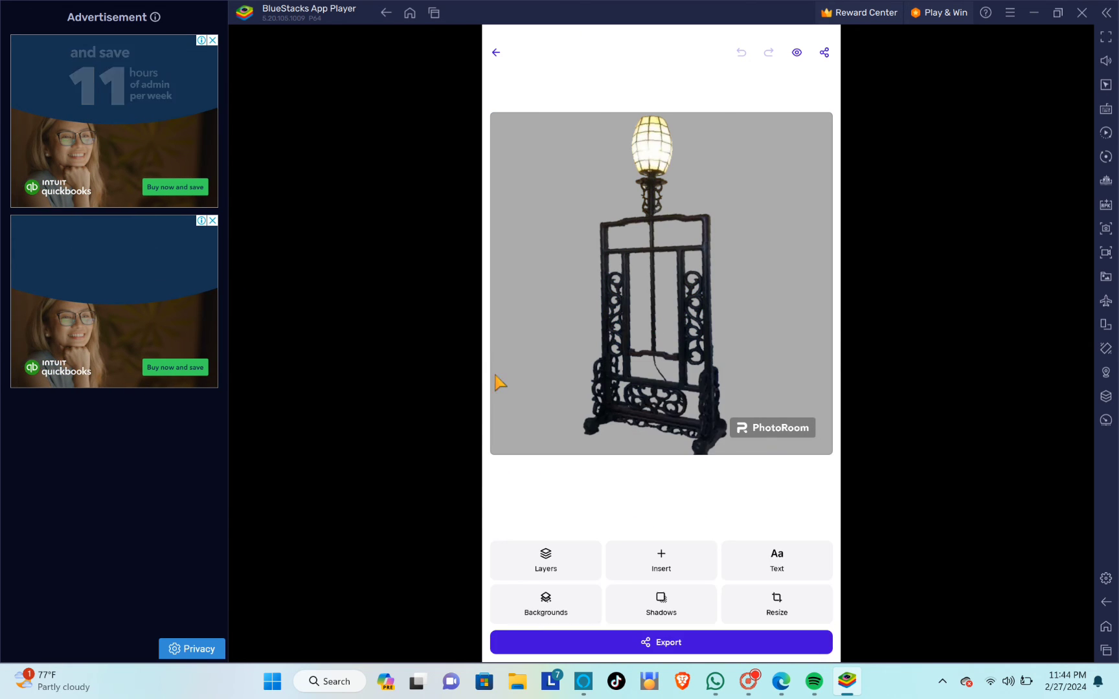
Step: Insert the black Facebook social media logo and drag it to the canvas's top-right corner
left_click(662, 564)
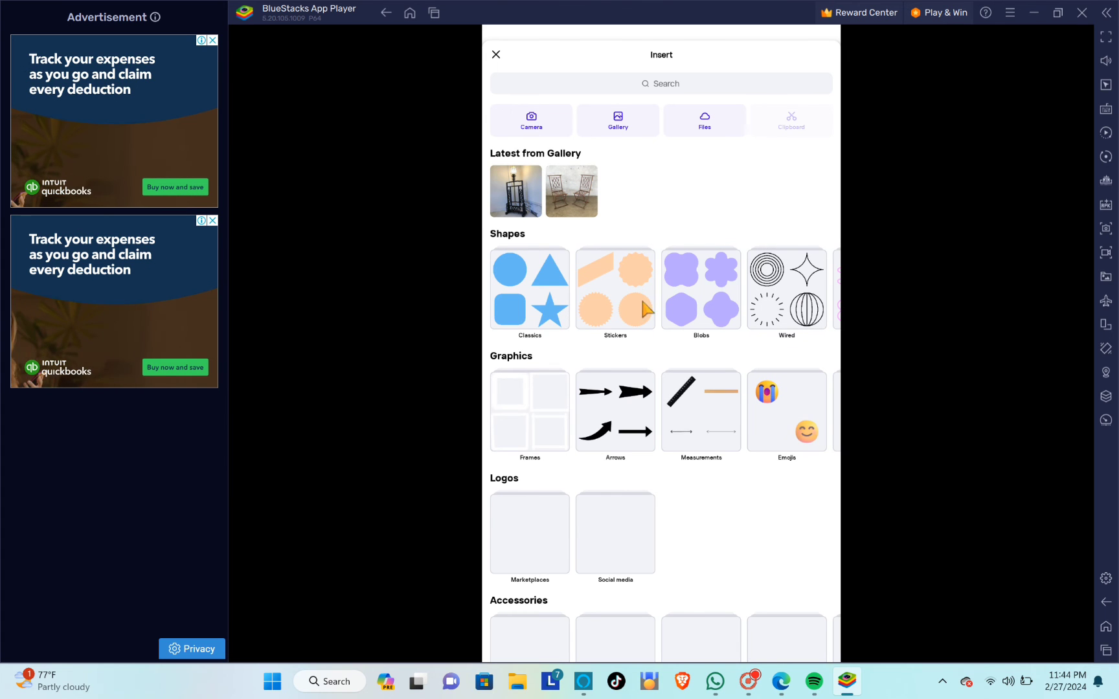
scroll(648, 350, "down", 8)
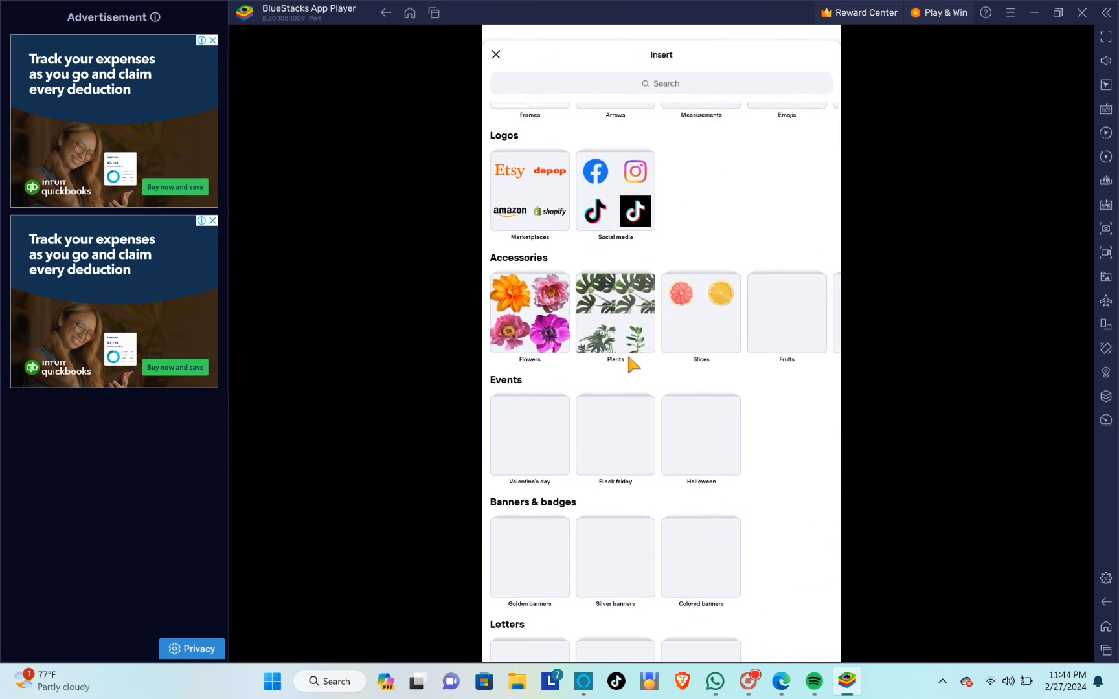
scroll(625, 278, "up", 3)
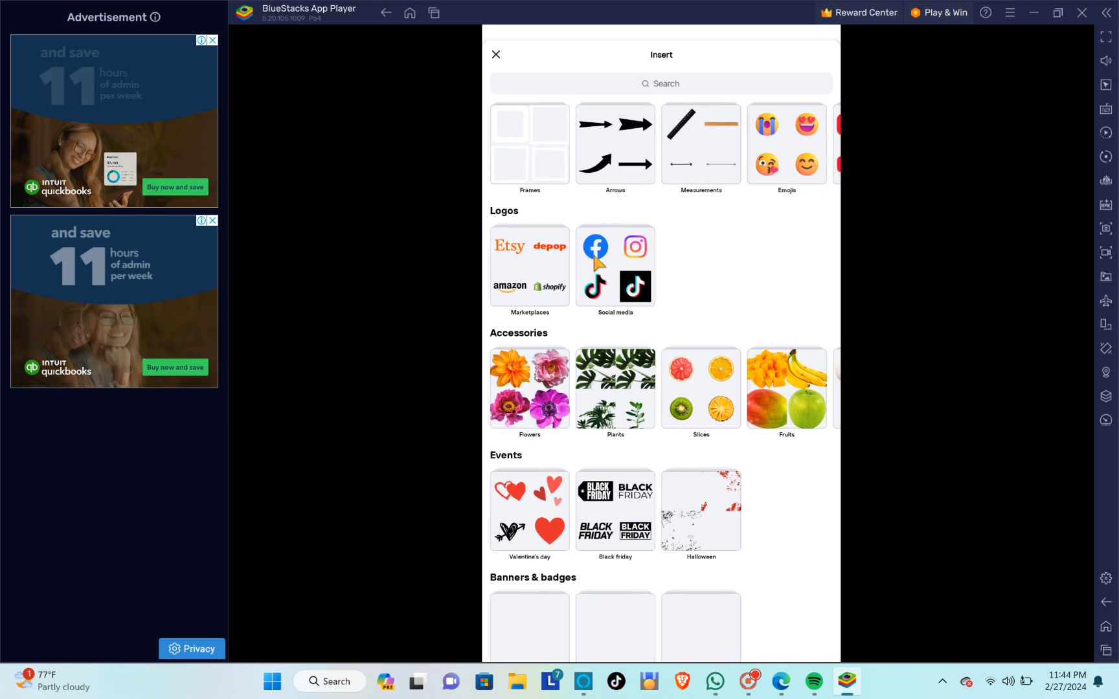
left_click(596, 285)
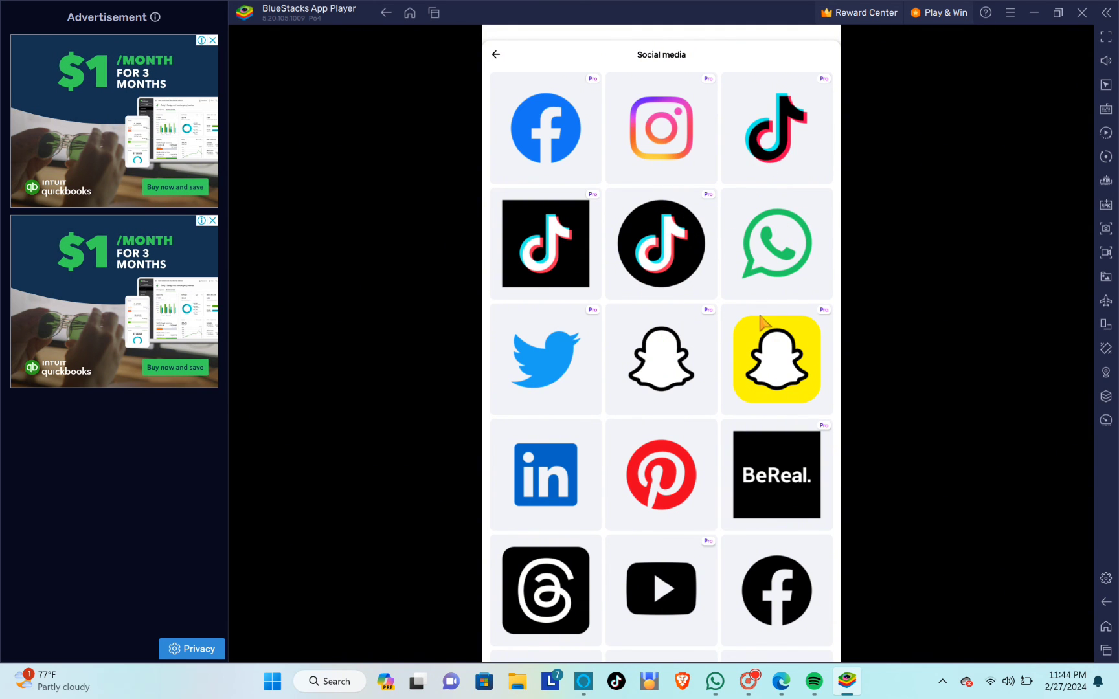
scroll(699, 408, "down", 3)
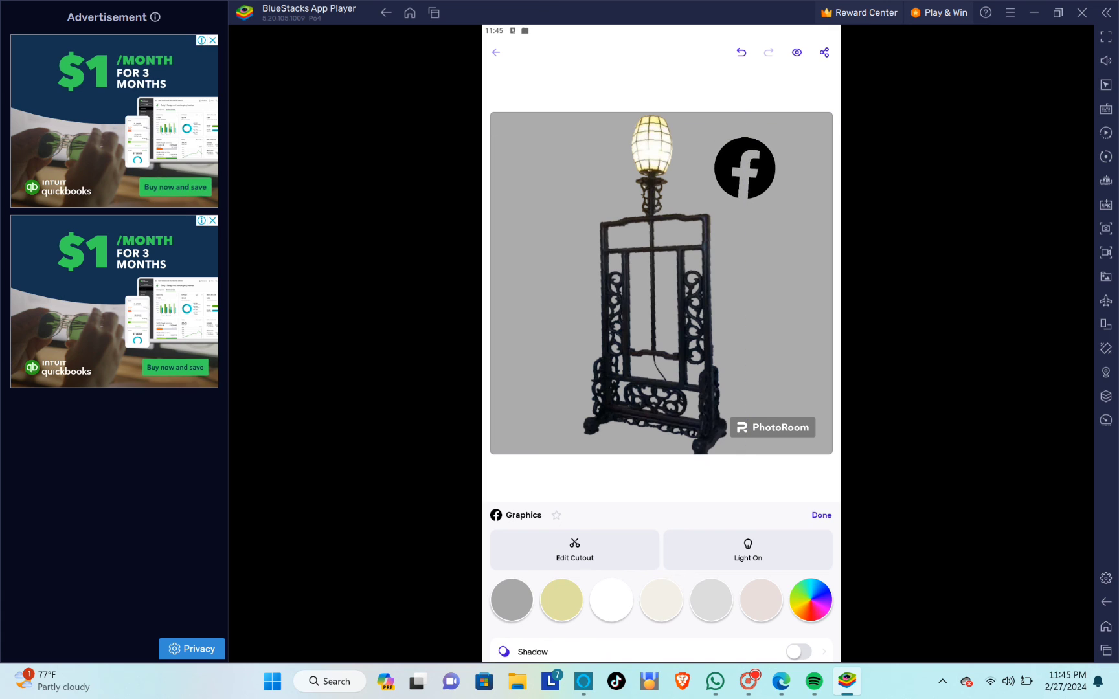
left_click_drag(748, 171, 790, 140)
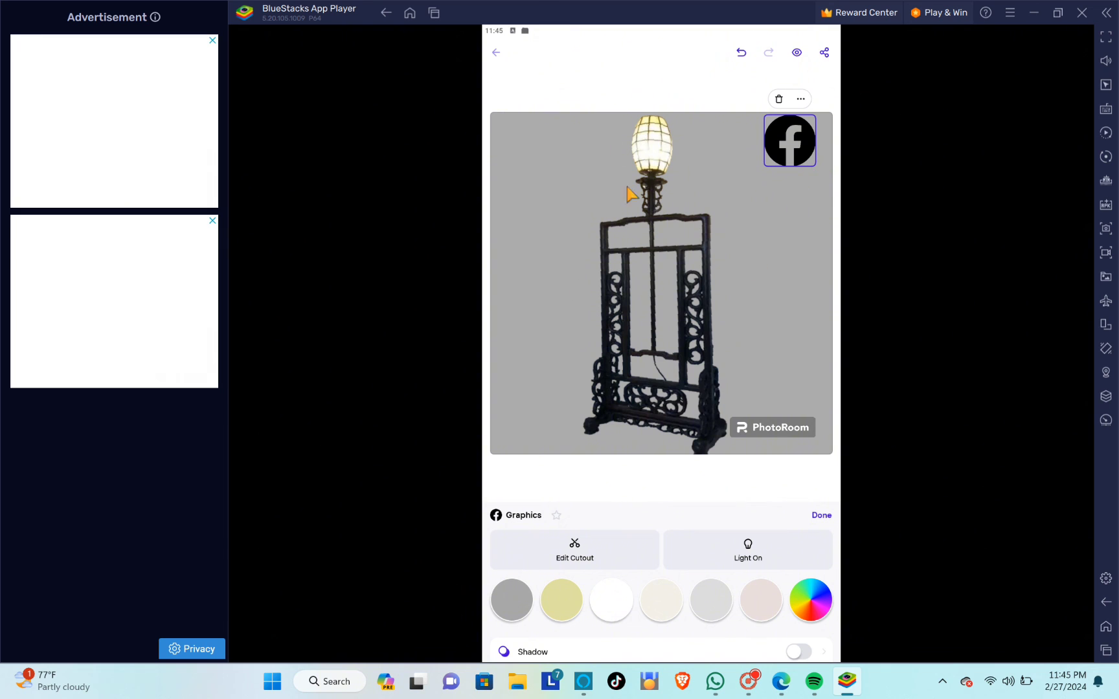
left_click(783, 257)
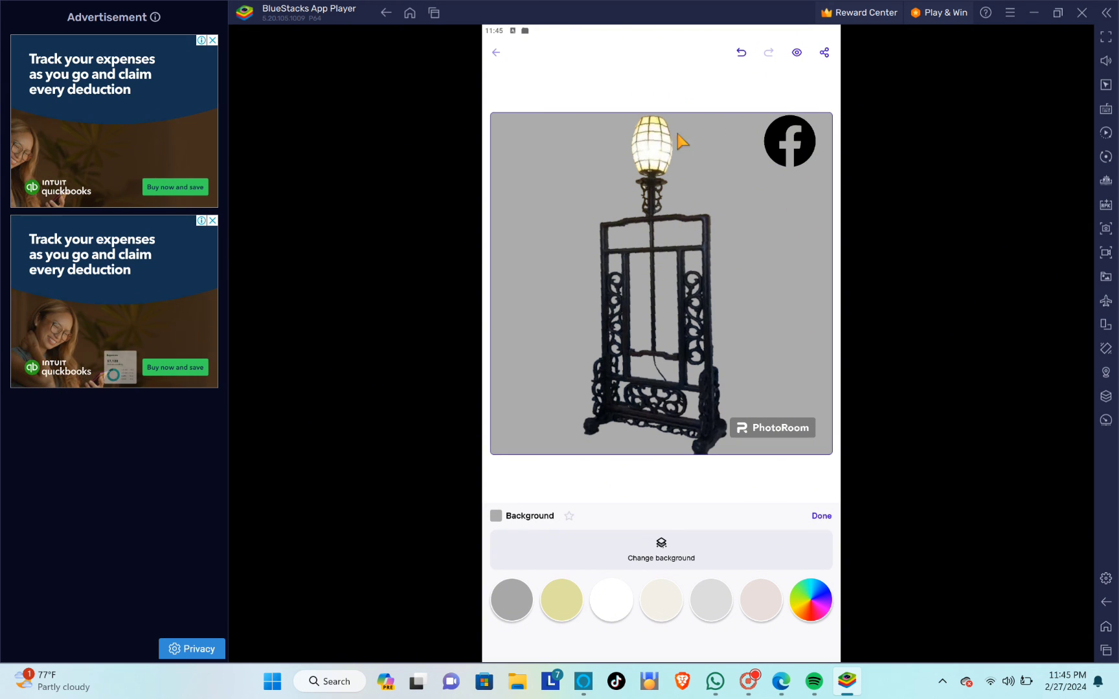
left_click(785, 219)
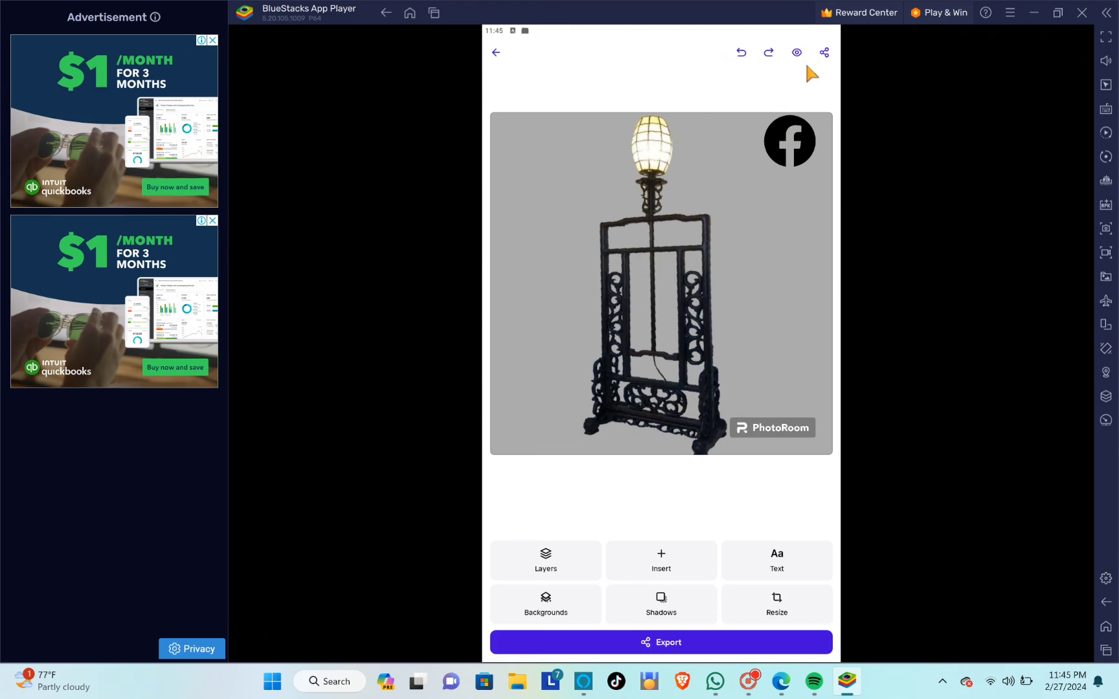
Step: Export the design as PNG without an account and save it to the gallery
left_click(824, 54)
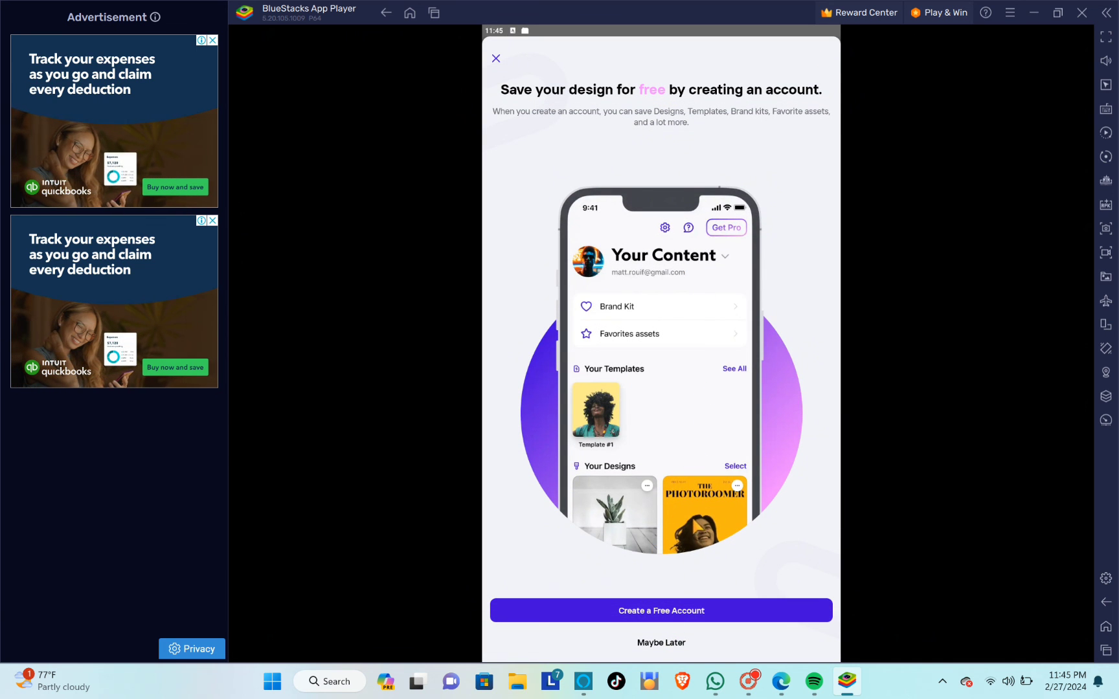
left_click(673, 642)
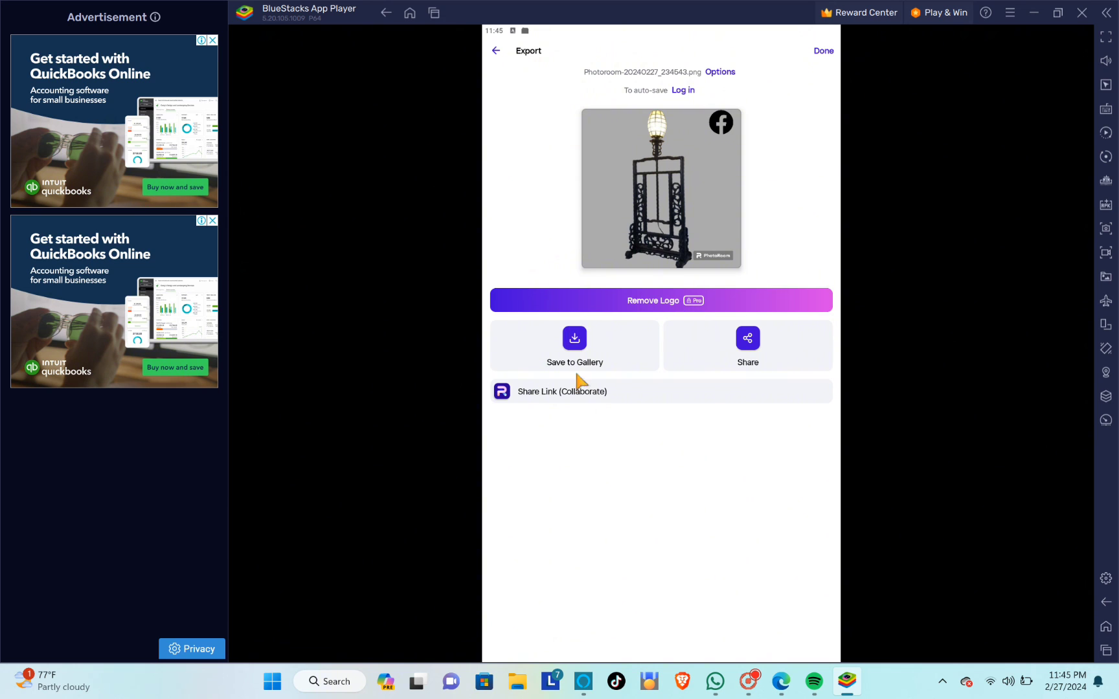
left_click(575, 339)
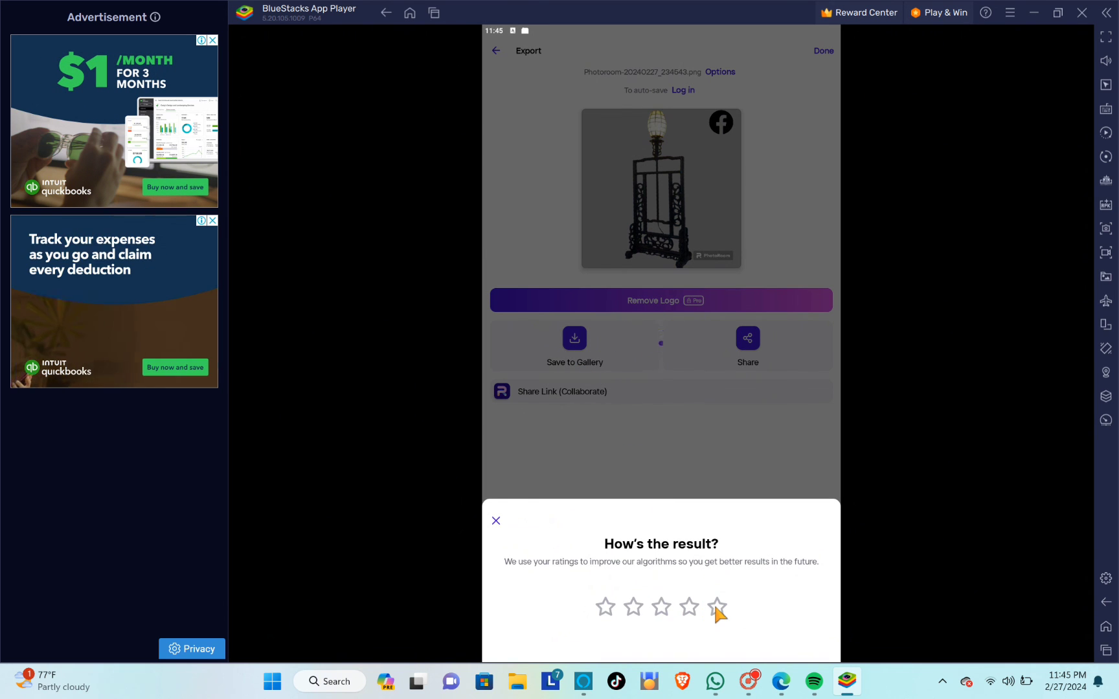
left_click(498, 522)
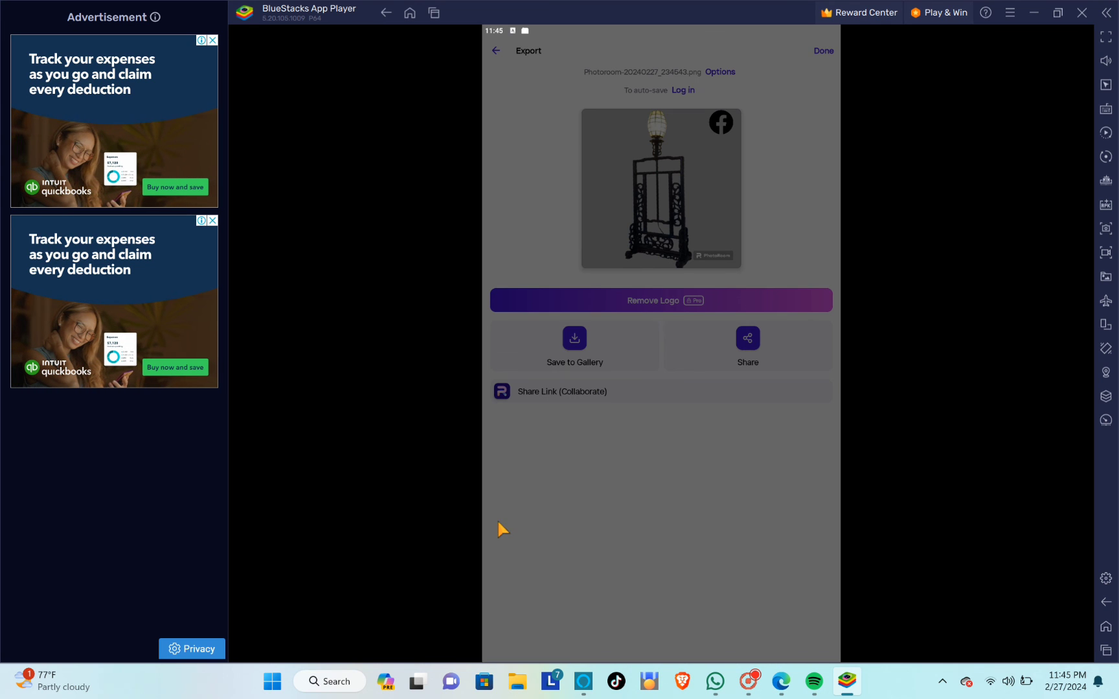